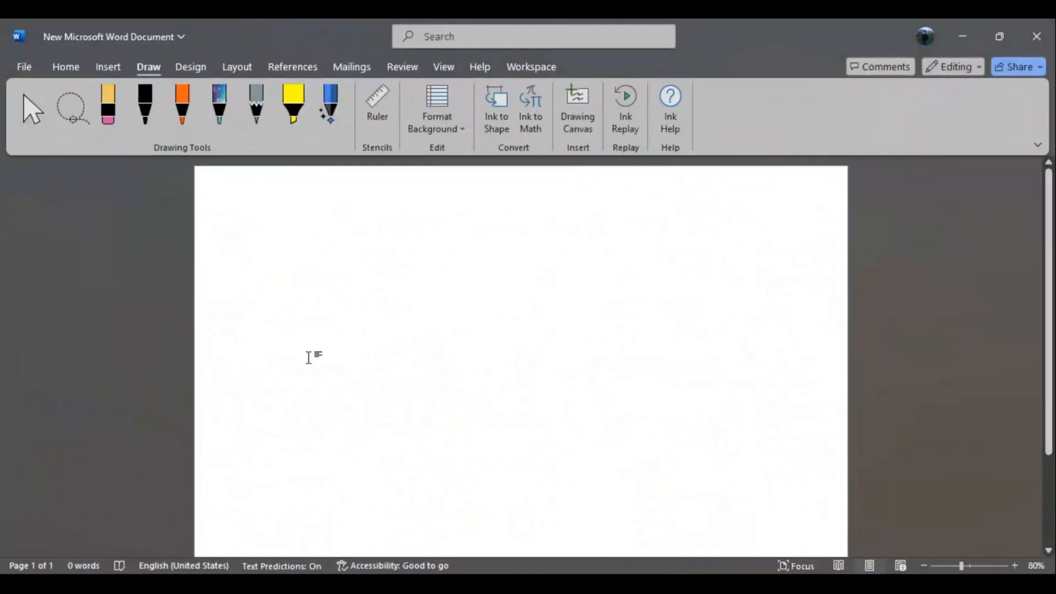
# - Handwrite "AOA" with the black pen and sketch a network from node 1, with arrow A to node 2 and arrow B to node 3
pyautogui.click(145, 108)
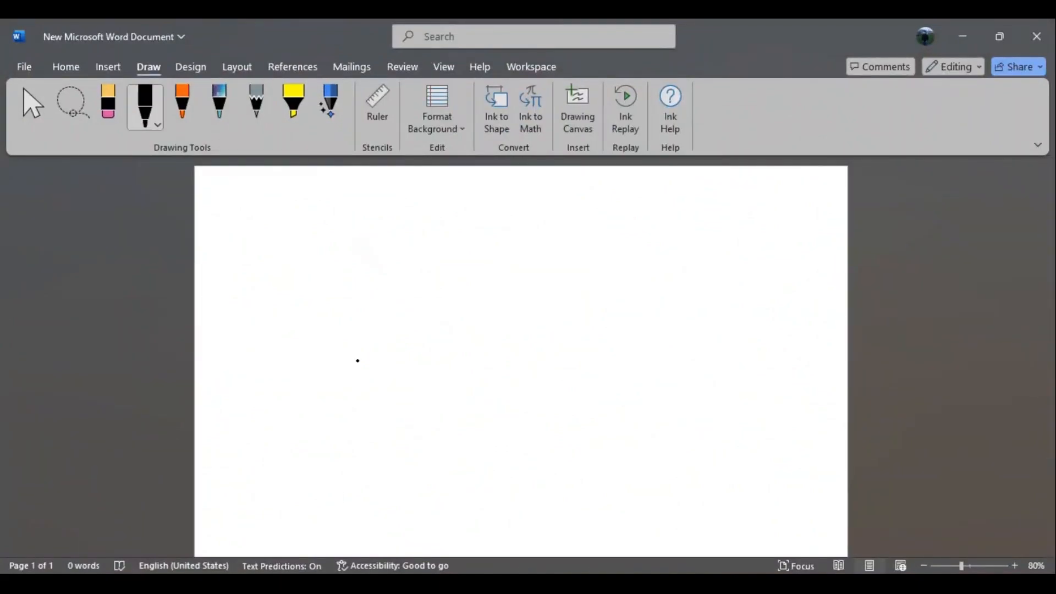
pyautogui.moveTo(369, 253)
pyautogui.mouseDown()
pyautogui.moveTo(386, 290)
pyautogui.moveTo(398, 258)
pyautogui.moveTo(417, 289)
pyautogui.mouseUp()
pyautogui.moveTo(421, 251); pyautogui.dragTo(437, 289)
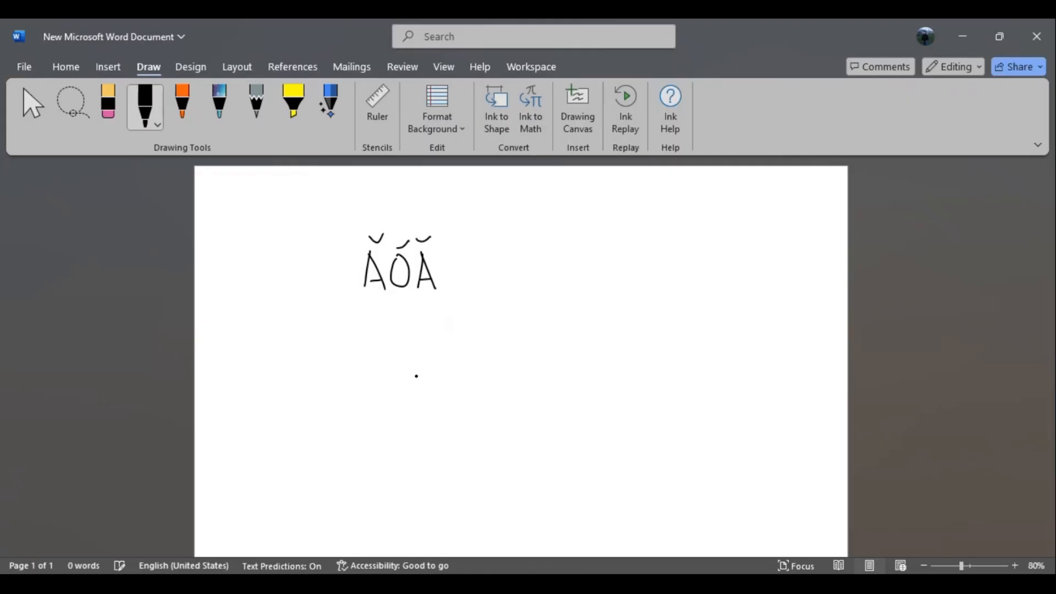
pyautogui.moveTo(417, 357)
pyautogui.mouseDown()
pyautogui.moveTo(412, 395)
pyautogui.moveTo(419, 358)
pyautogui.moveTo(478, 330)
pyautogui.moveTo(518, 333)
pyautogui.moveTo(504, 308)
pyautogui.mouseUp()
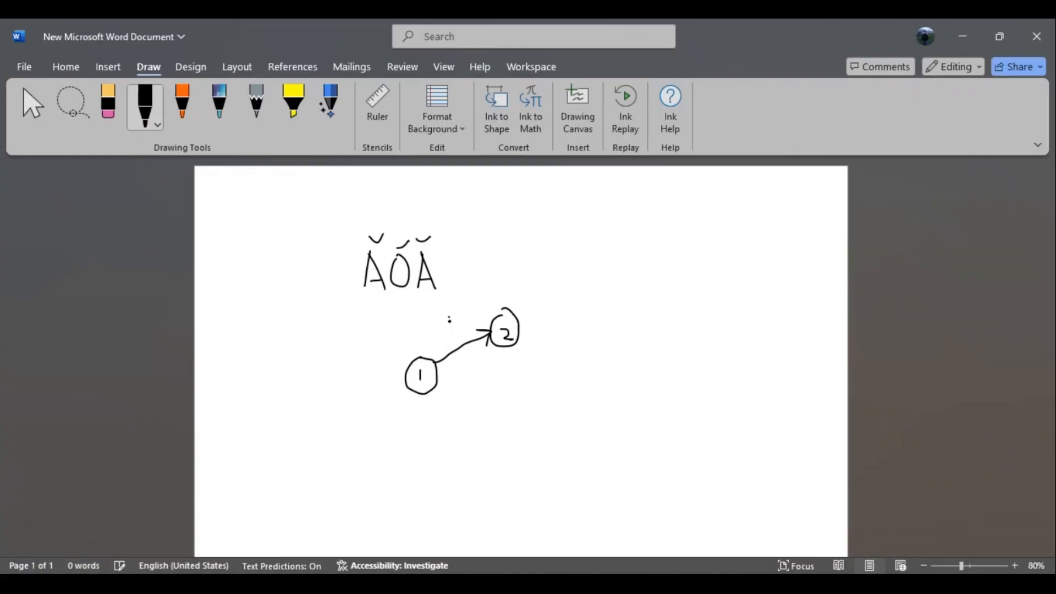
pyautogui.moveTo(438, 387)
pyautogui.mouseDown()
pyautogui.moveTo(476, 411)
pyautogui.moveTo(519, 404)
pyautogui.moveTo(521, 420)
pyautogui.moveTo(515, 428)
pyautogui.moveTo(471, 396)
pyautogui.mouseUp()
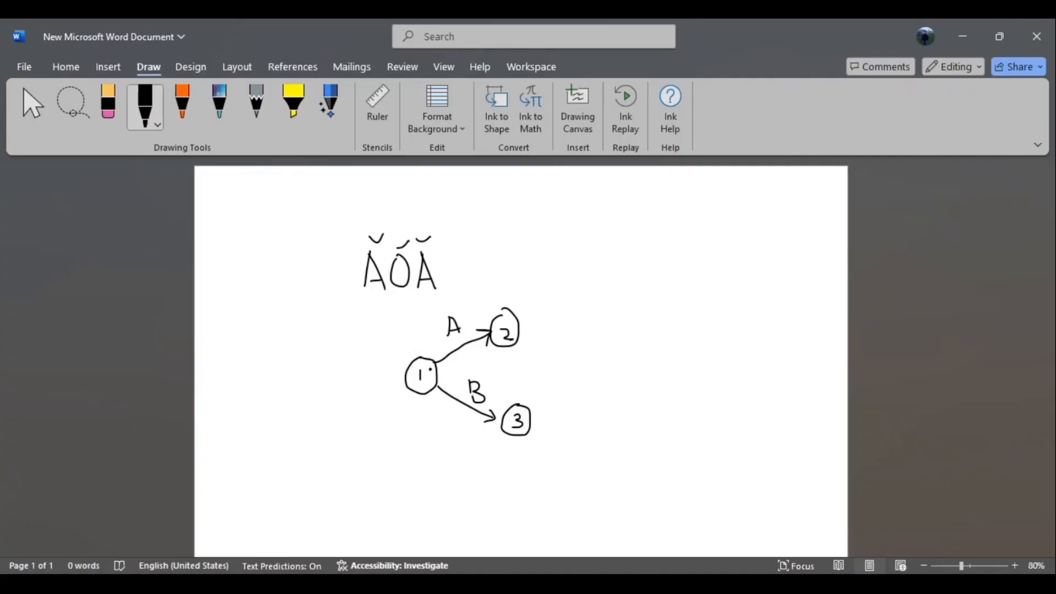
# - Switch to the Excel workbook and examine the predecessors listed for activities C, D, G and H
pyautogui.click(963, 36)
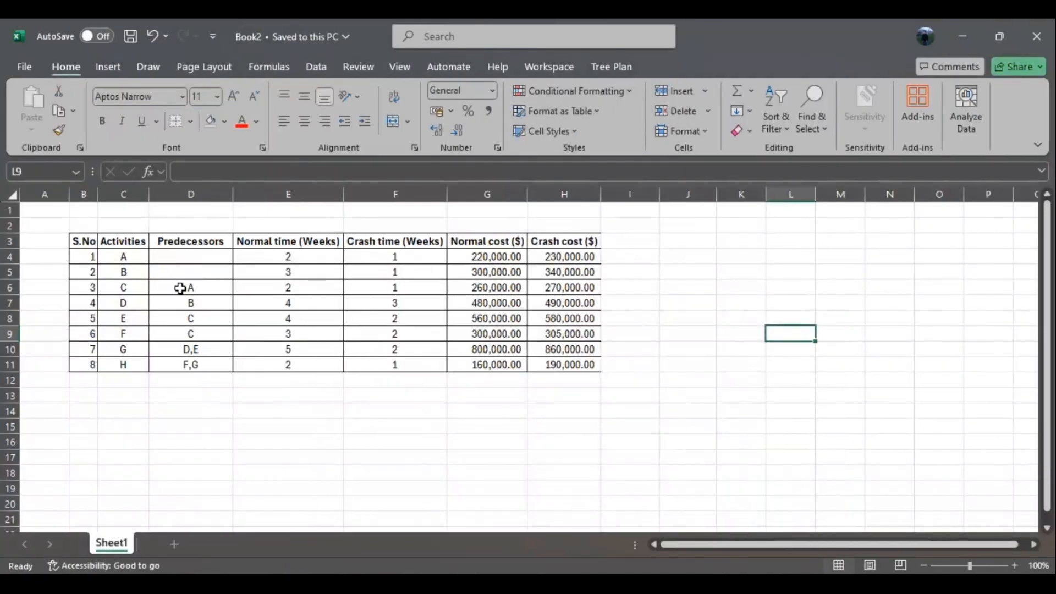
pyautogui.click(127, 289)
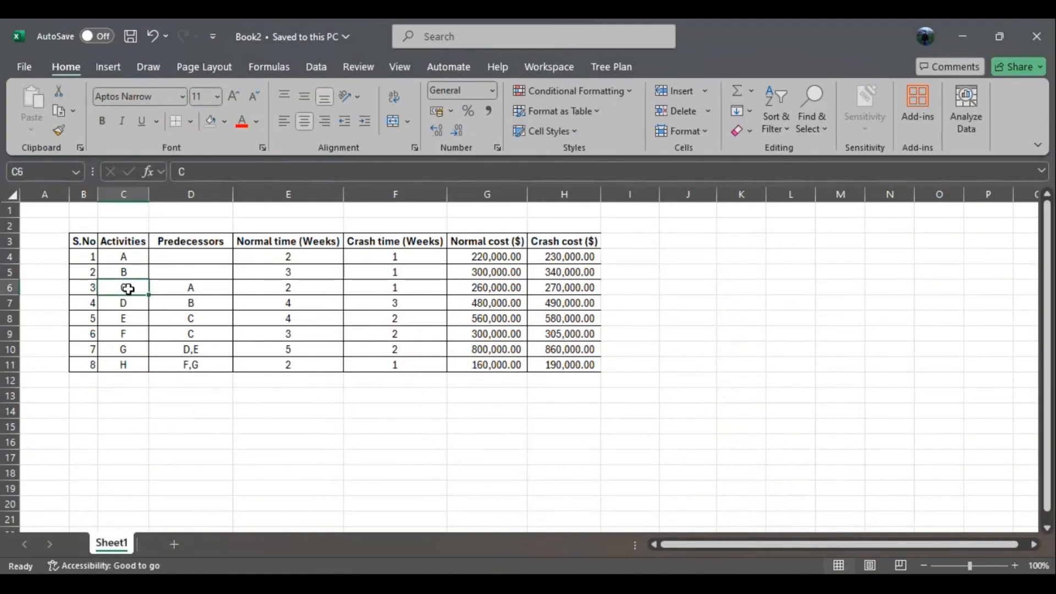
pyautogui.click(199, 285)
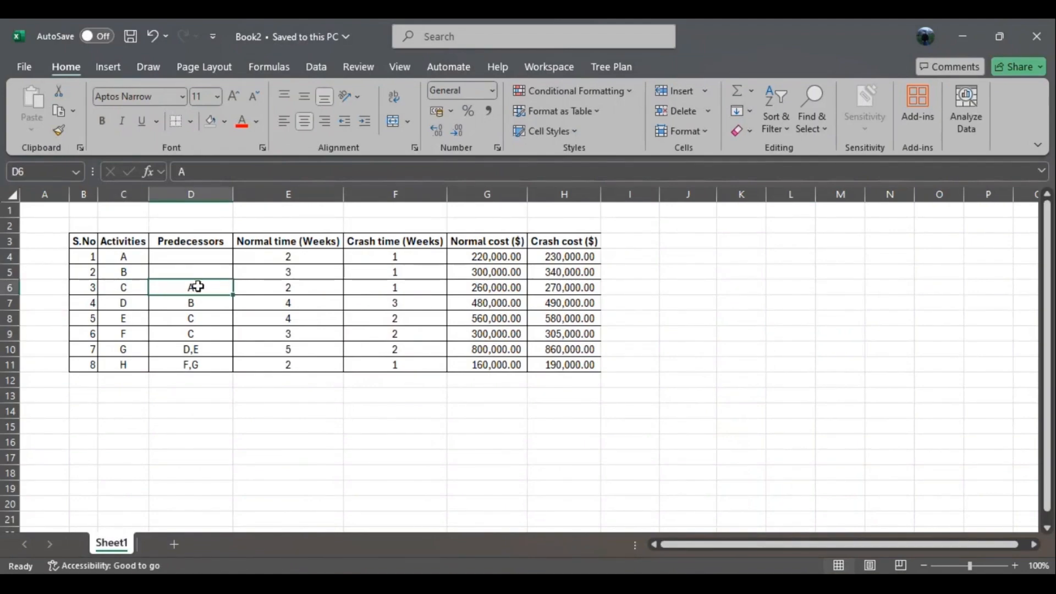
pyautogui.click(120, 306)
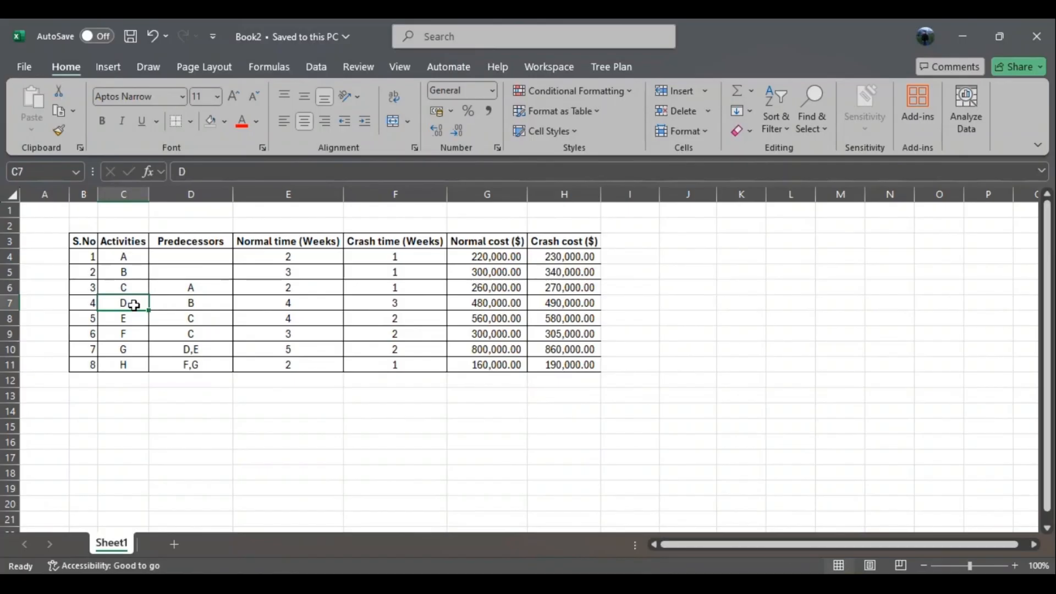
pyautogui.click(205, 300)
pyautogui.click(127, 352)
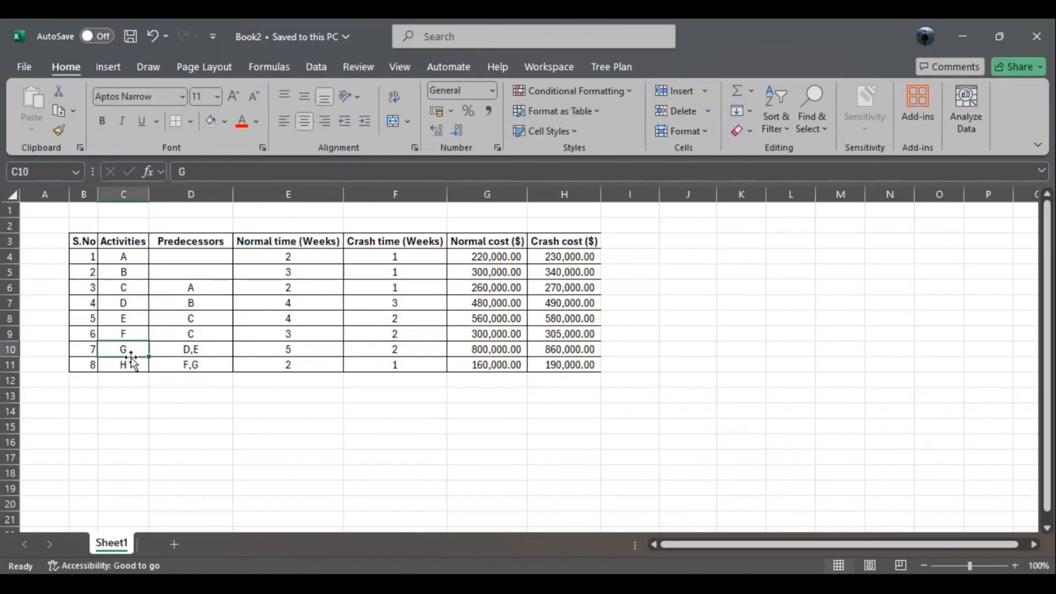
pyautogui.click(132, 362)
pyautogui.click(187, 368)
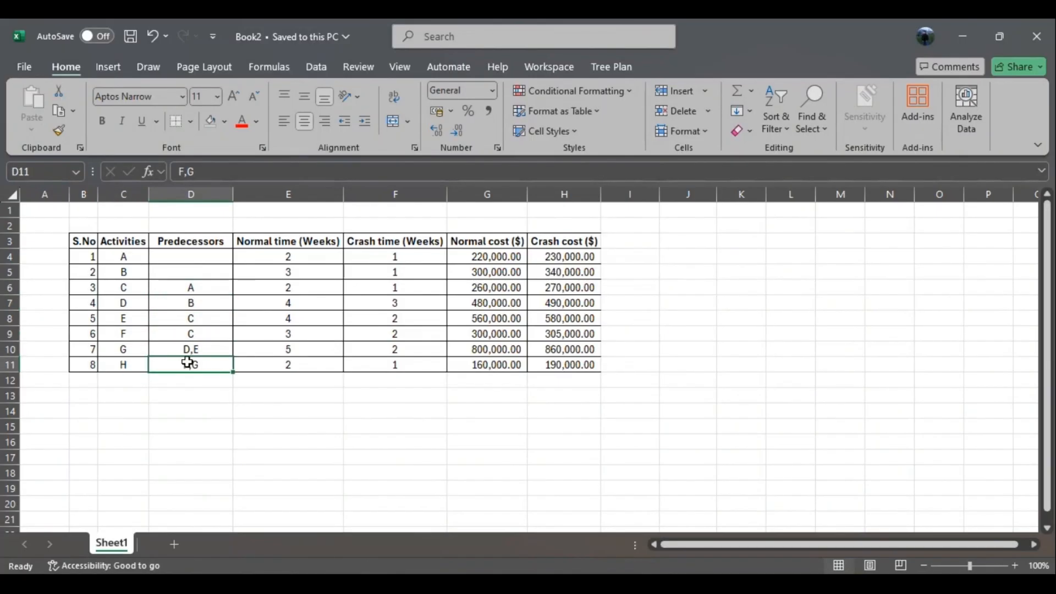
pyautogui.click(126, 351)
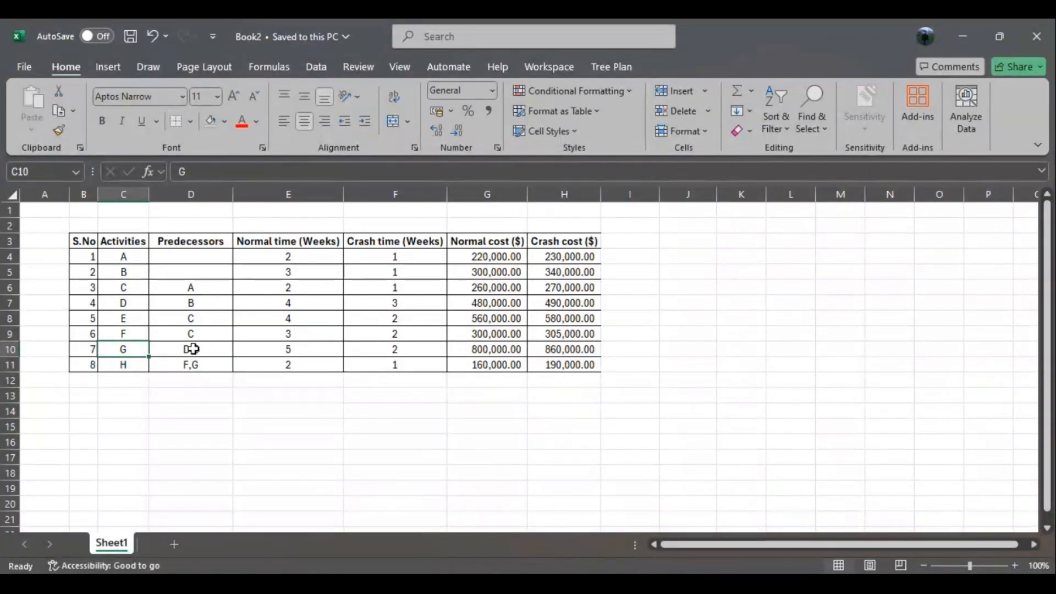
pyautogui.click(127, 365)
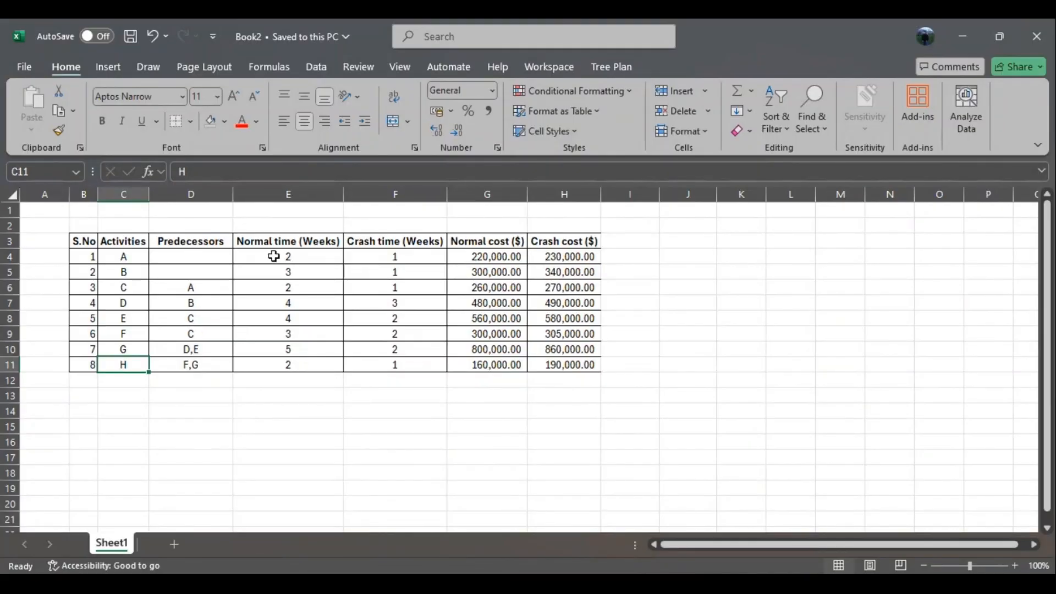
# - Review the normal time, crash time, normal cost and crash cost columns of the activity table
pyautogui.moveTo(289, 244); pyautogui.dragTo(314, 365)
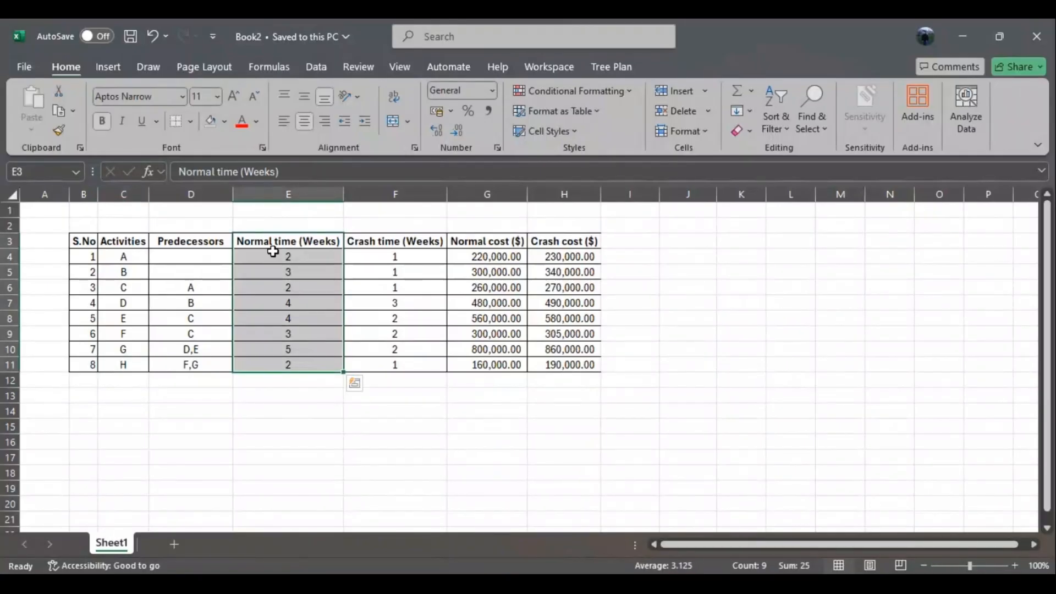
pyautogui.moveTo(407, 240); pyautogui.dragTo(413, 363)
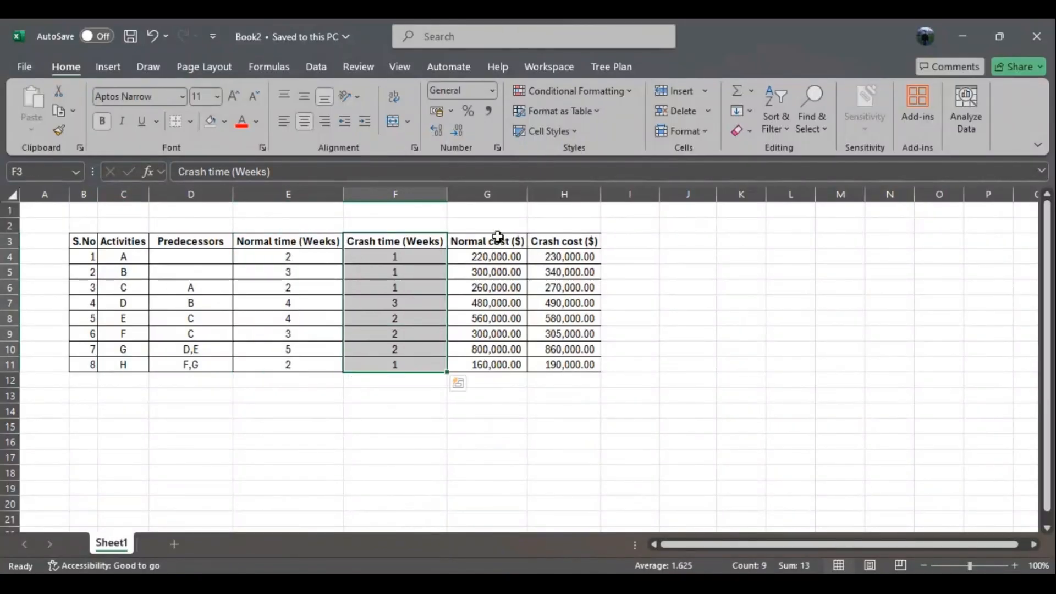
pyautogui.moveTo(498, 237); pyautogui.dragTo(502, 361)
pyautogui.moveTo(571, 238); pyautogui.dragTo(574, 361)
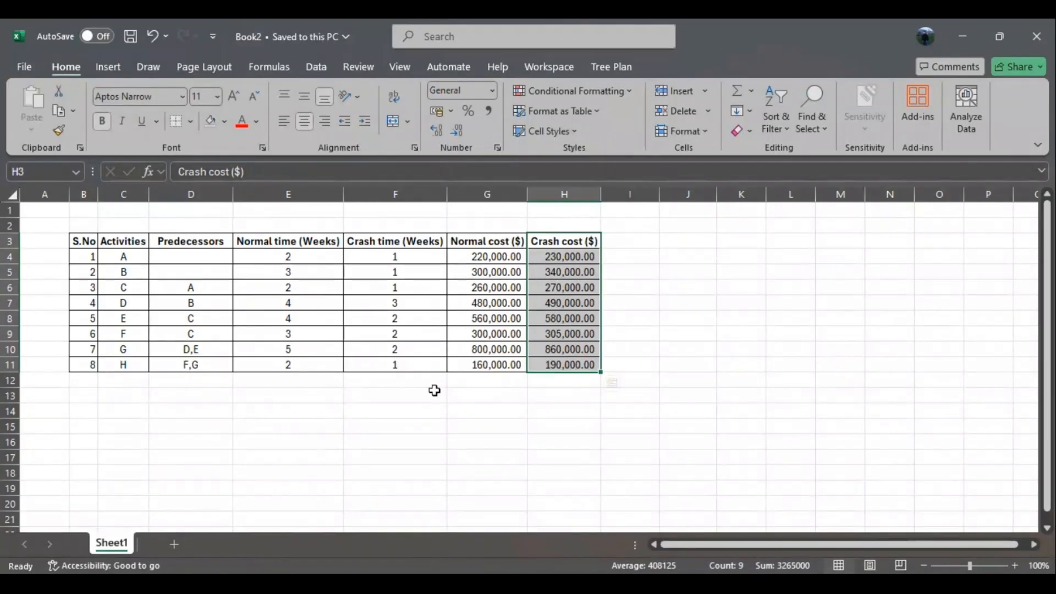
# - Enter the column heading "Crash limit" in cell I3, beside the Crash cost column
pyautogui.click(633, 241)
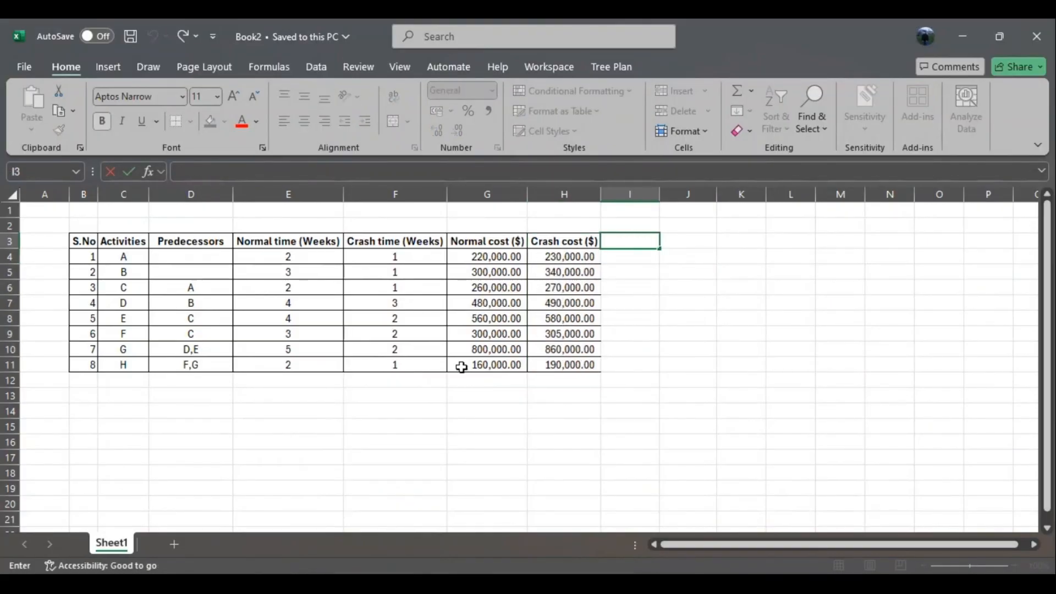
pyautogui.write('Crashlimit')
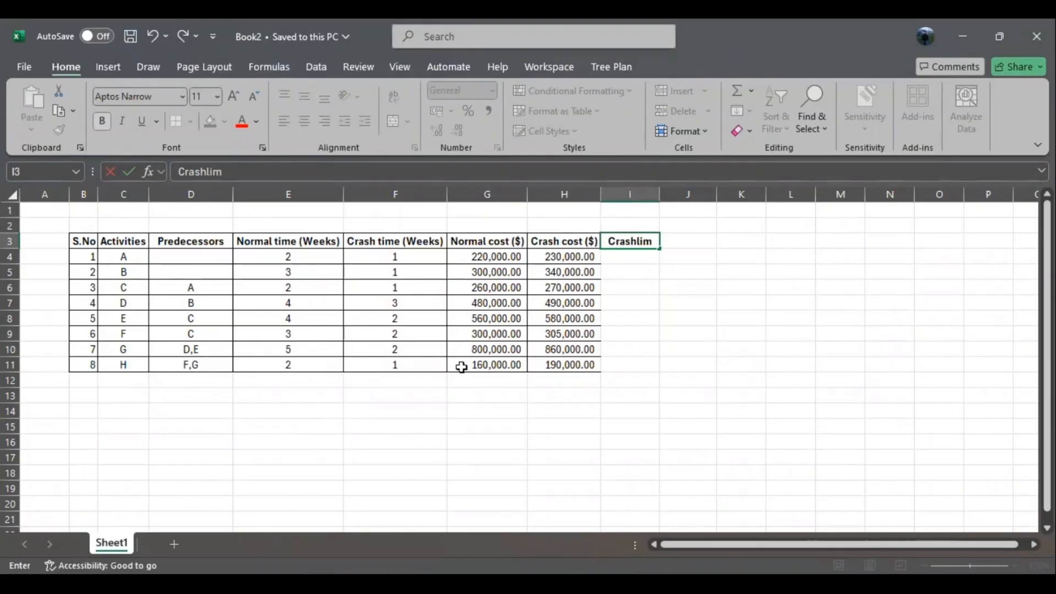
pyautogui.press('BackSpace')
pyautogui.press('BackSpace')
pyautogui.press('BackSpace')
pyautogui.press('BackSpace')
pyautogui.press('BackSpace')
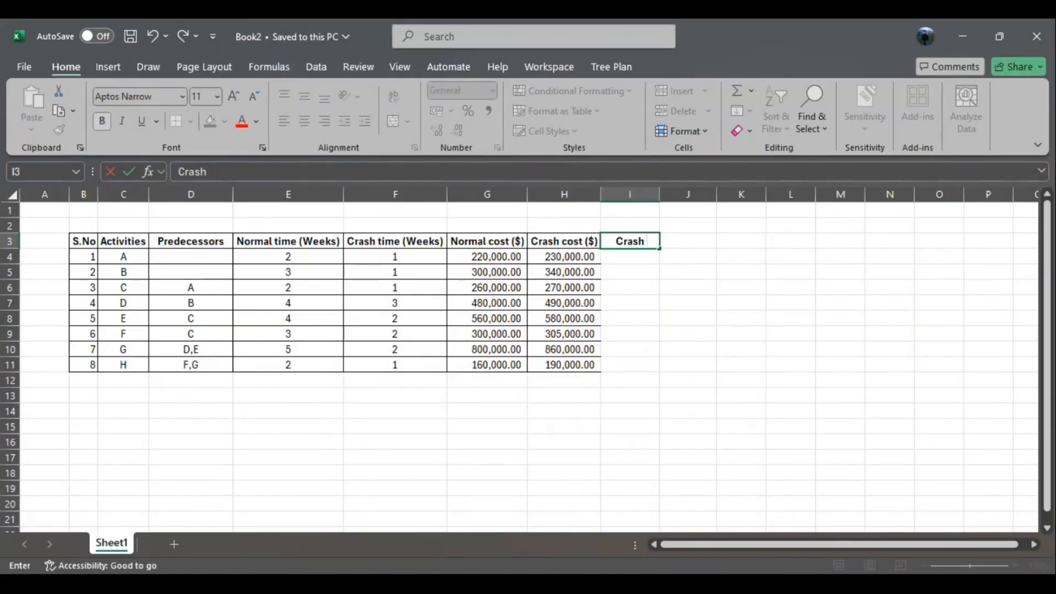
pyautogui.write('limit')
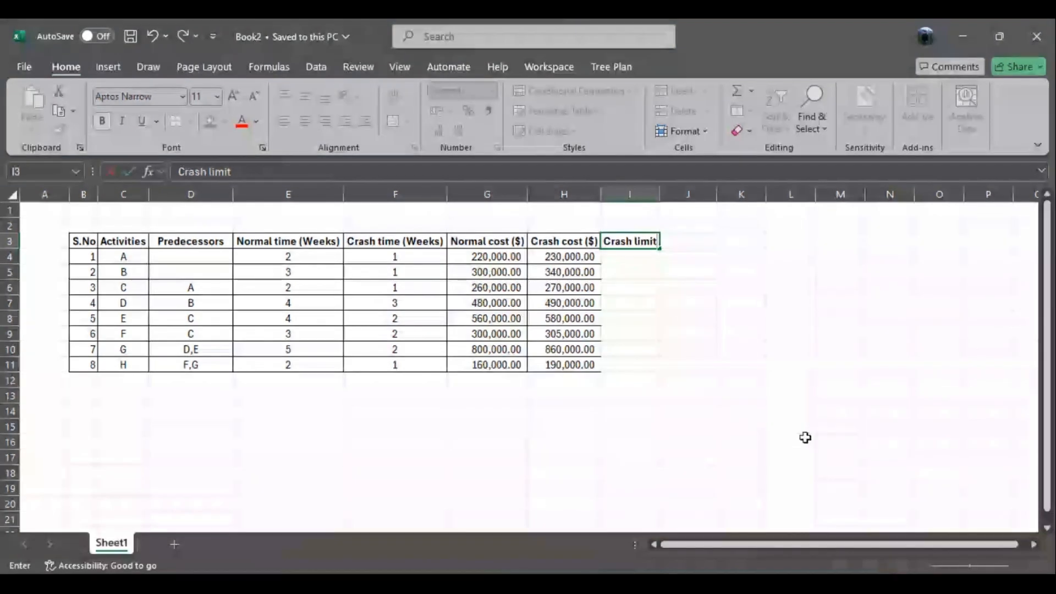
pyautogui.click(671, 317)
# - Apply all borders to the Crash limit column, cells I3:I11
pyautogui.moveTo(631, 241); pyautogui.dragTo(634, 362)
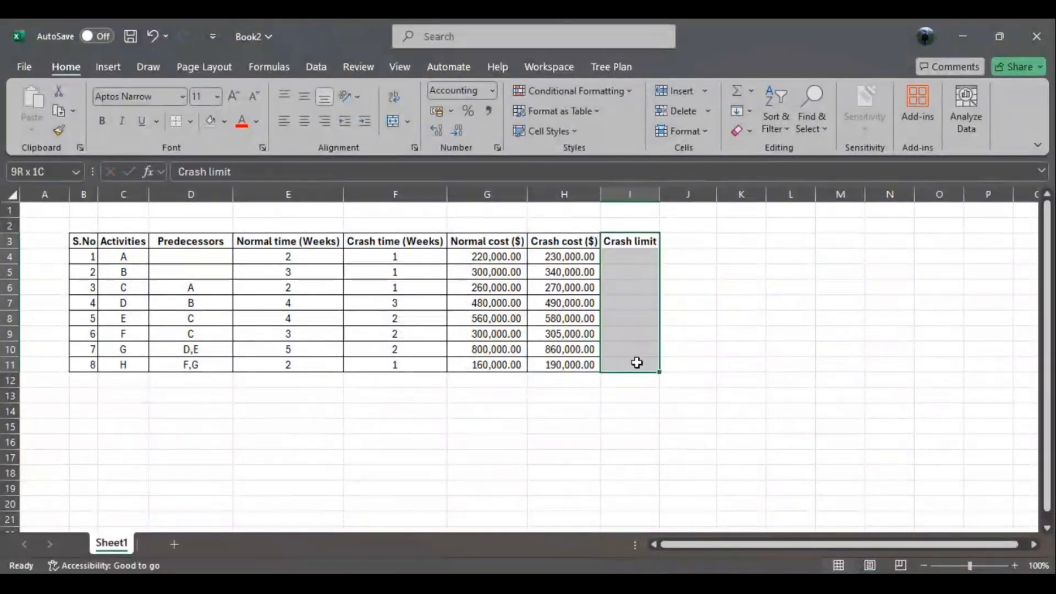
pyautogui.click(189, 121)
pyautogui.click(215, 274)
# - Calculate the crash limit in I4 with =E4-F4 and fill the formula down to I11
pyautogui.doubleClick(625, 259)
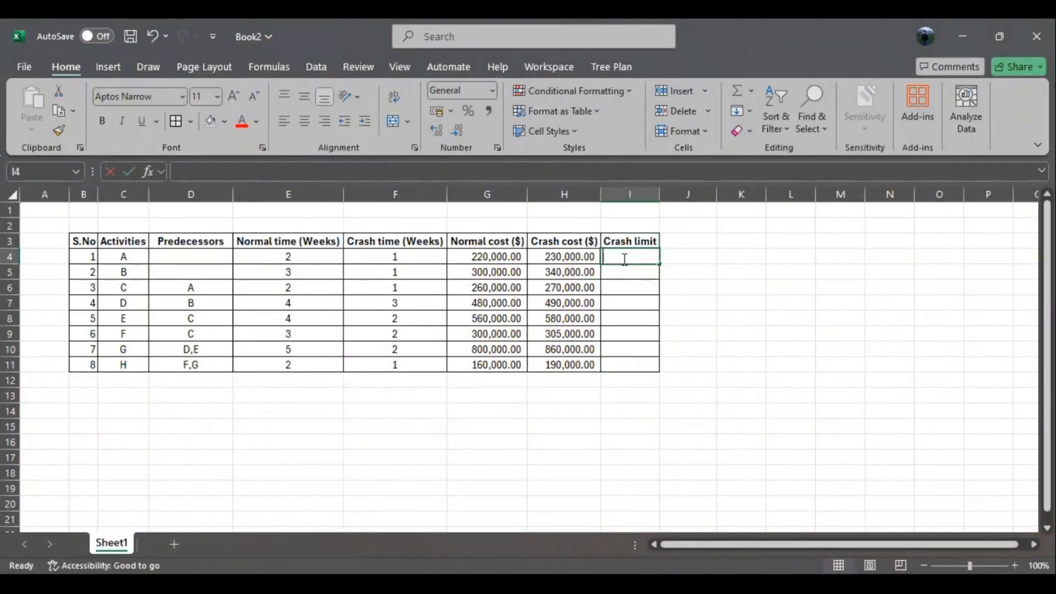
pyautogui.write('=')
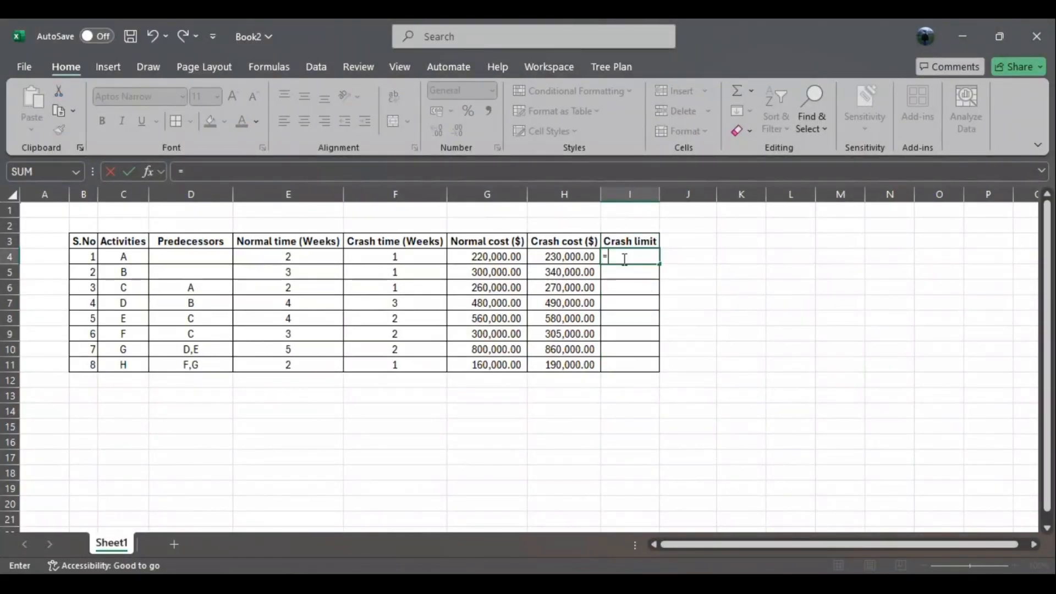
pyautogui.click(387, 256)
pyautogui.click(301, 257)
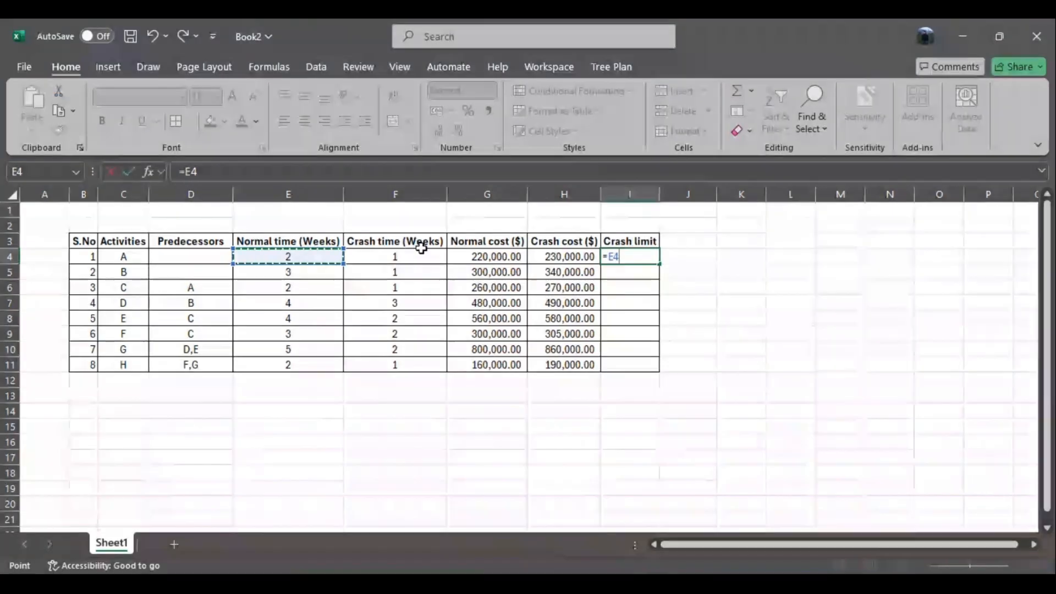
pyautogui.write('-')
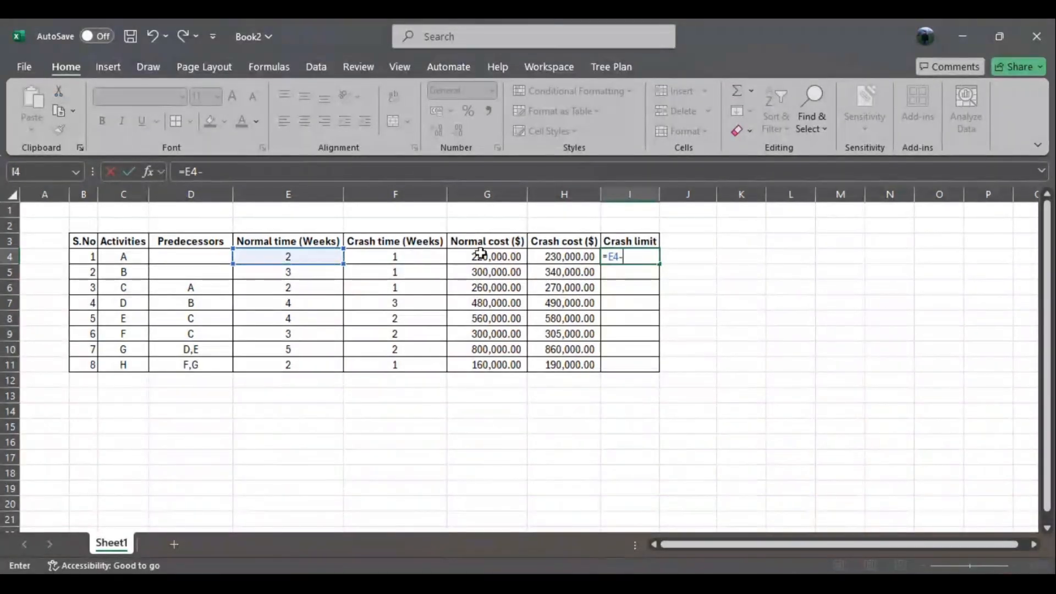
pyautogui.click(413, 255)
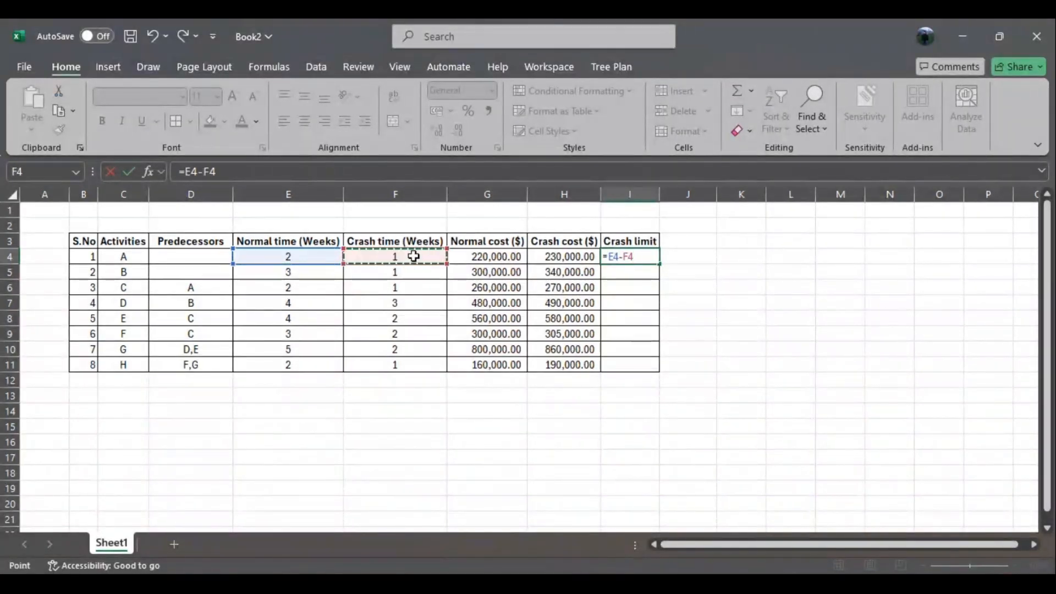
pyautogui.press('Return')
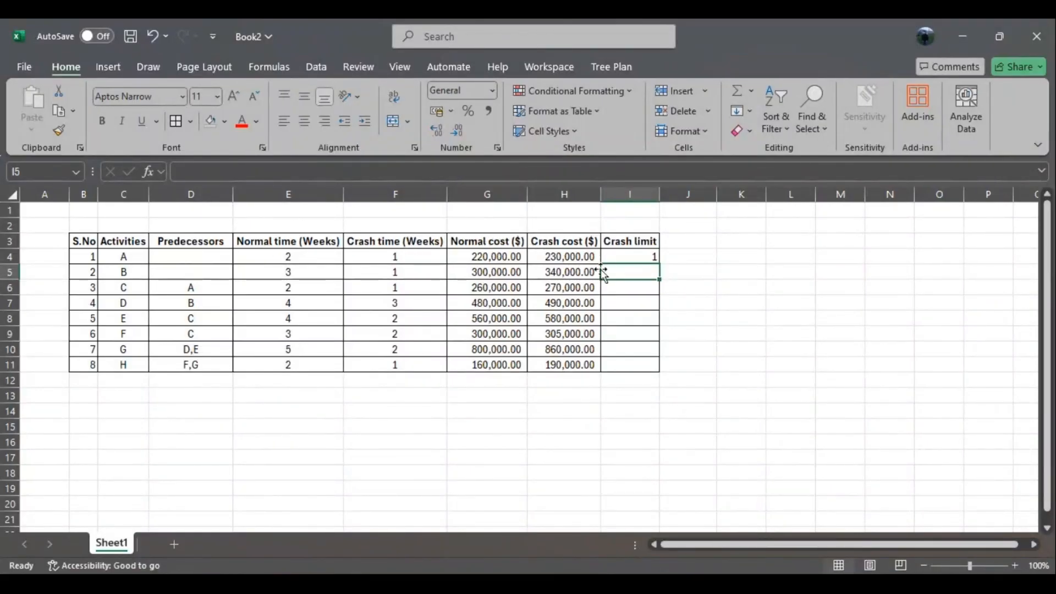
pyautogui.click(648, 257)
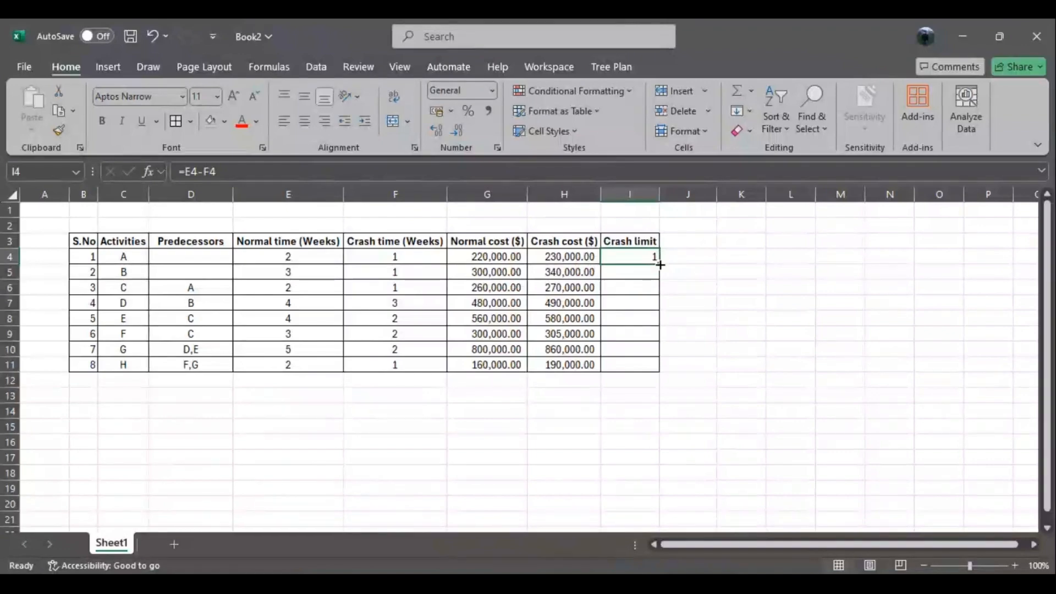
pyautogui.moveTo(660, 265); pyautogui.dragTo(659, 373)
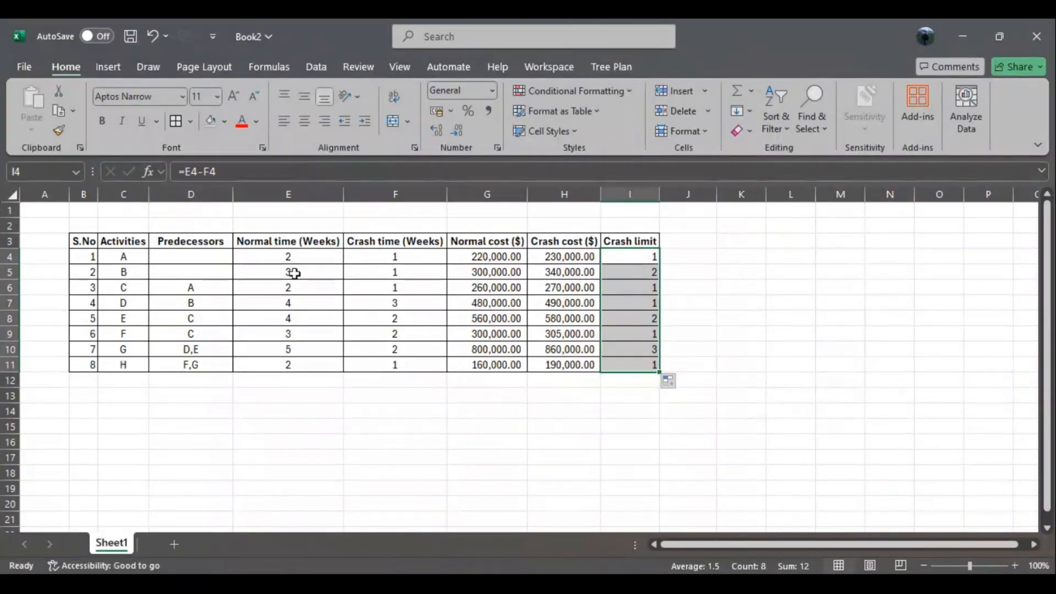
# - Check the crash limit formulas for activities A, B and G and the normal time of activity G
pyautogui.click(633, 257)
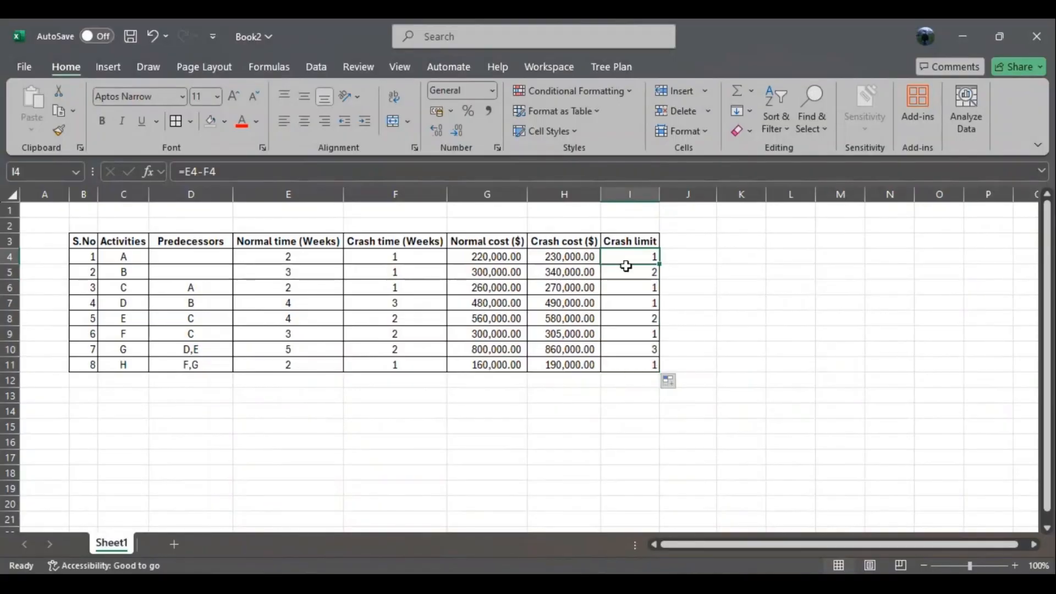
pyautogui.click(632, 274)
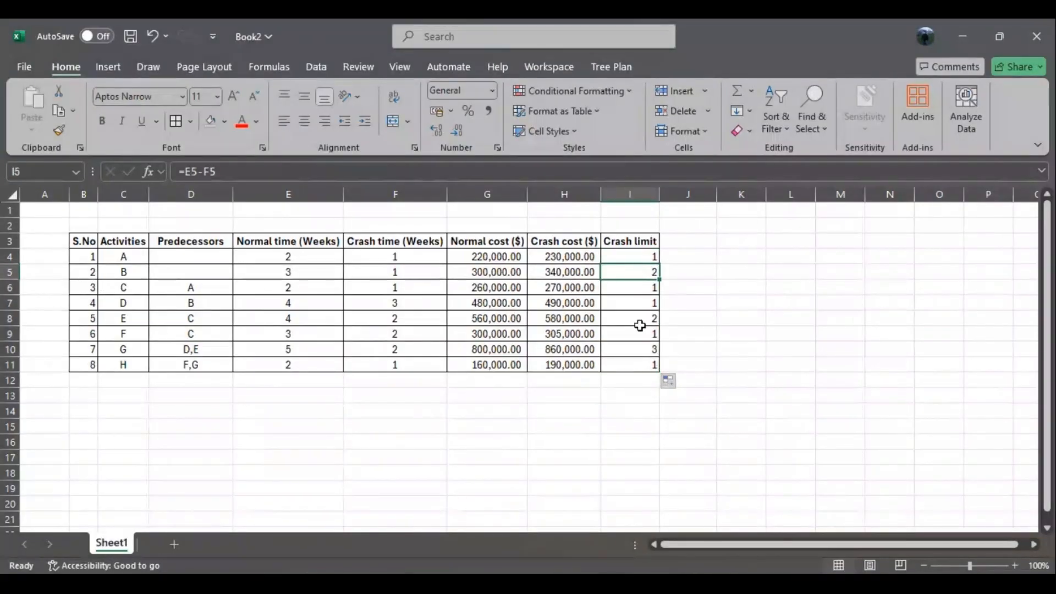
pyautogui.click(640, 350)
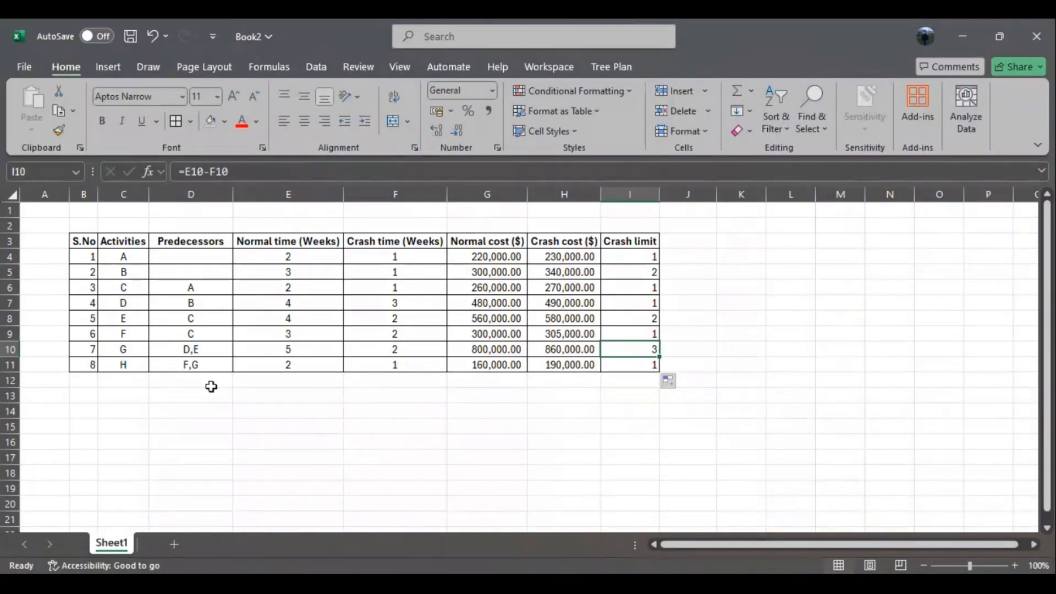
pyautogui.click(284, 349)
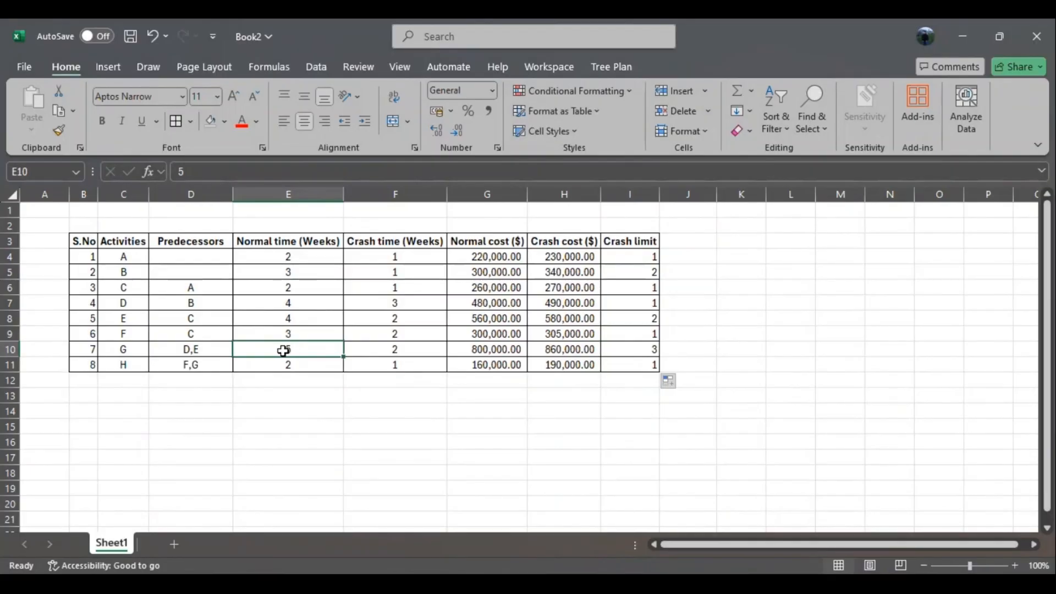
pyautogui.click(517, 437)
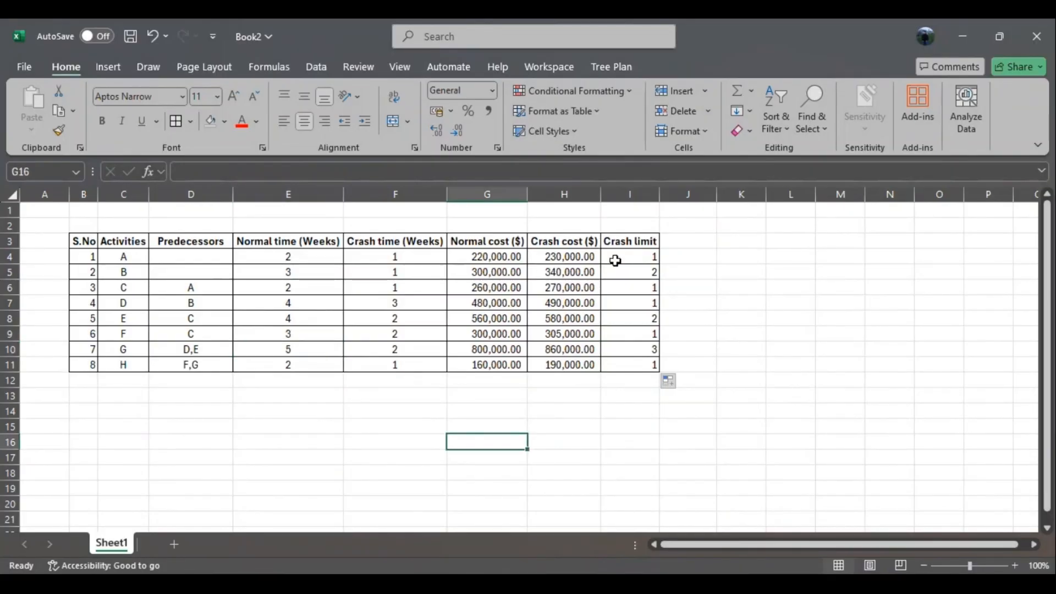
# - Add a "Slope" column heading in J3 and apply all borders to J3:J11
pyautogui.click(693, 240)
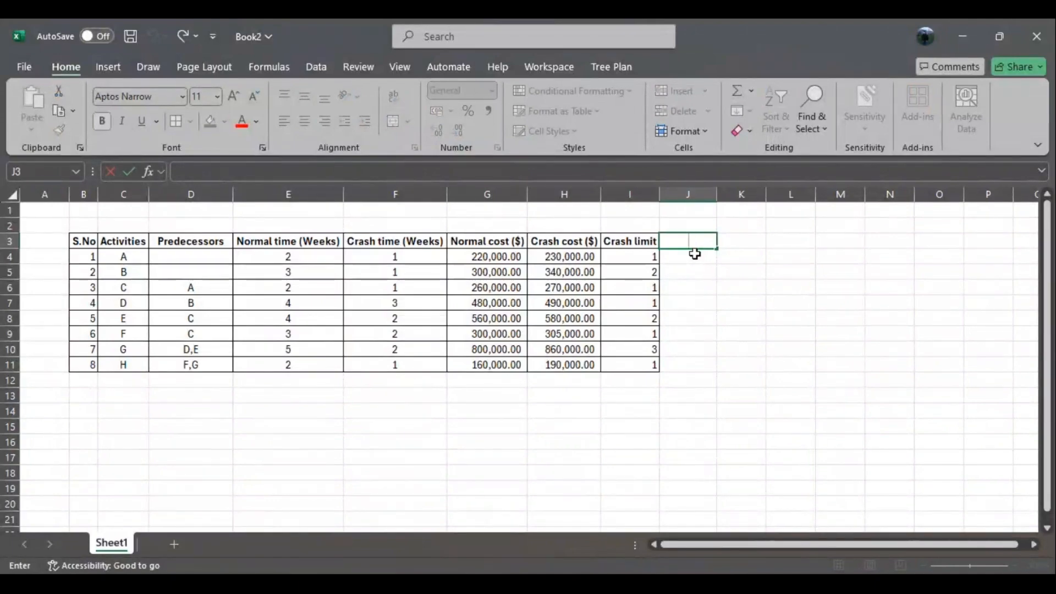
pyautogui.write('Slope')
pyautogui.click(725, 319)
pyautogui.moveTo(697, 243); pyautogui.dragTo(686, 366)
pyautogui.click(175, 127)
pyautogui.click(796, 301)
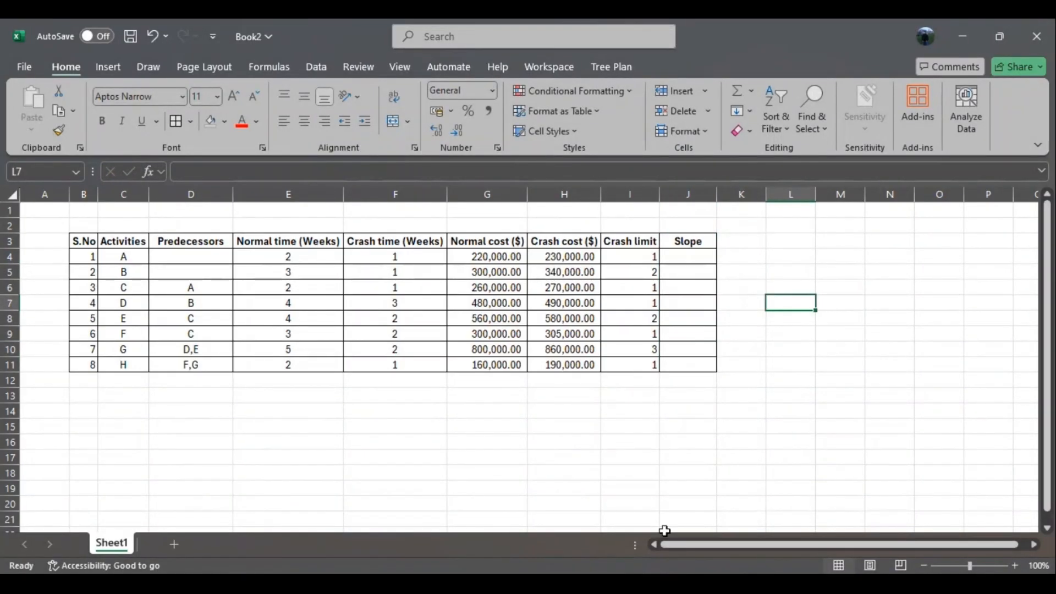
# - Switch to Word and handwrite Slope = (C.C − N.C) / (N.T − C.T) beside the network sketch, ticking and circling the word Slope
pyautogui.click(611, 584)
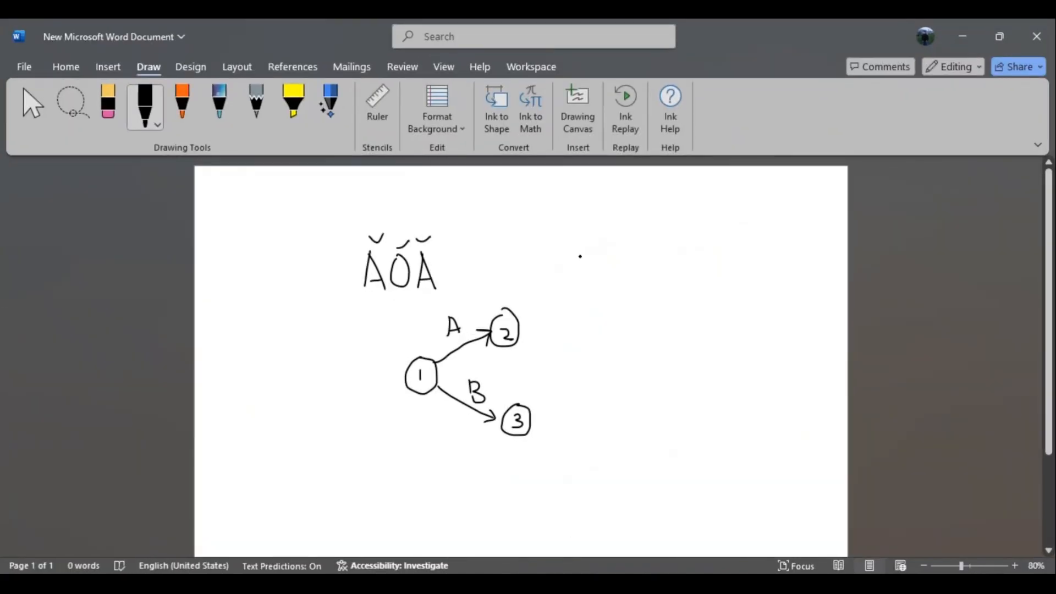
pyautogui.moveTo(584, 242)
pyautogui.mouseDown()
pyautogui.moveTo(576, 247)
pyautogui.moveTo(616, 247)
pyautogui.mouseUp()
pyautogui.click(638, 248)
pyautogui.moveTo(626, 243); pyautogui.dragTo(811, 252)
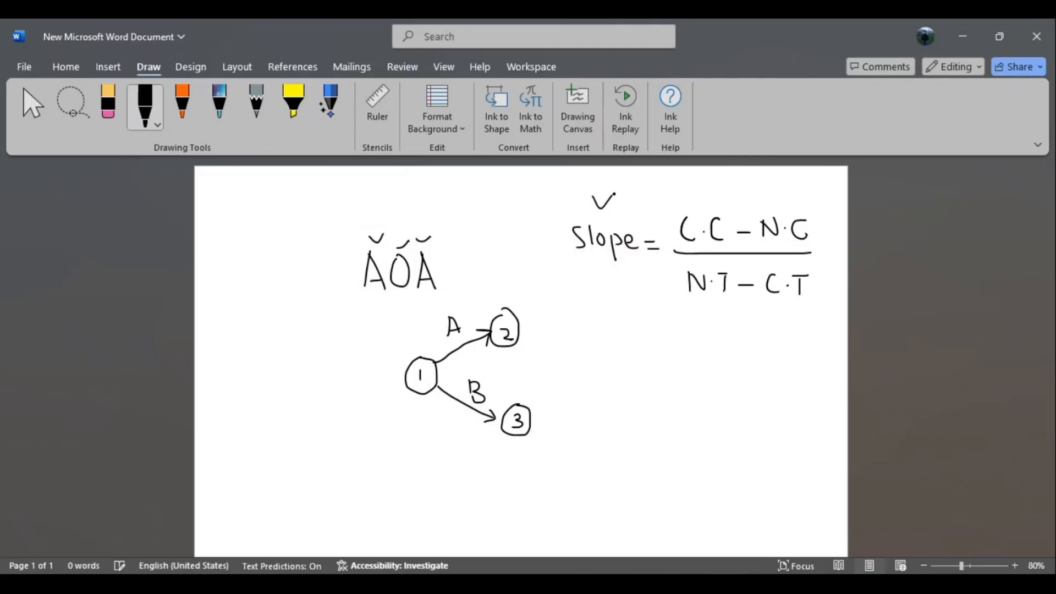
pyautogui.moveTo(594, 211)
pyautogui.mouseDown()
pyautogui.moveTo(614, 286)
pyautogui.moveTo(596, 213)
pyautogui.mouseUp()
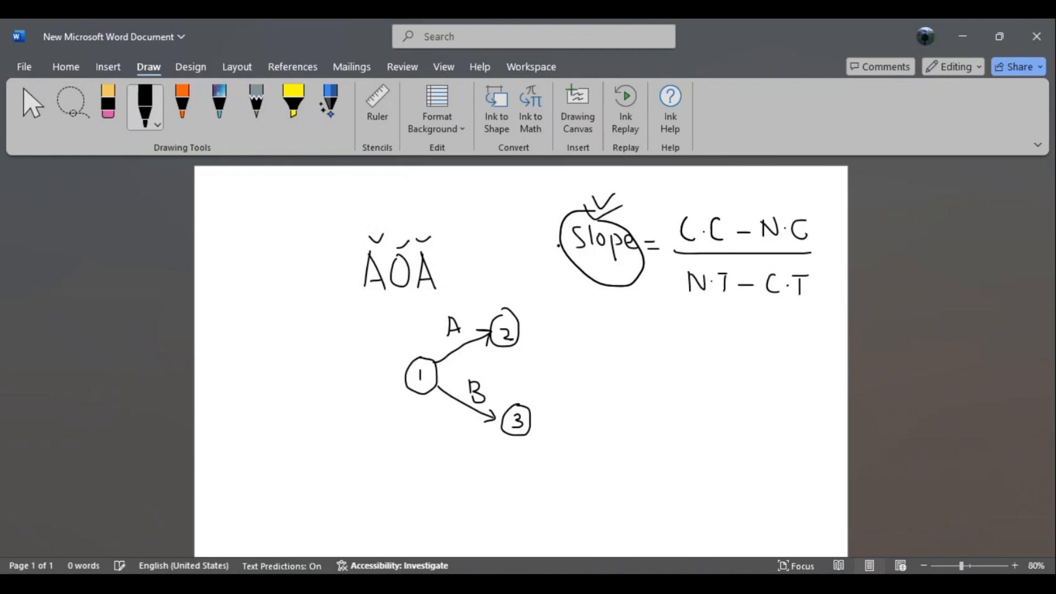
# - Return to Excel and calculate activity A's slope in J4 with =(H4-G4)/(E4-F4)
pyautogui.click(963, 36)
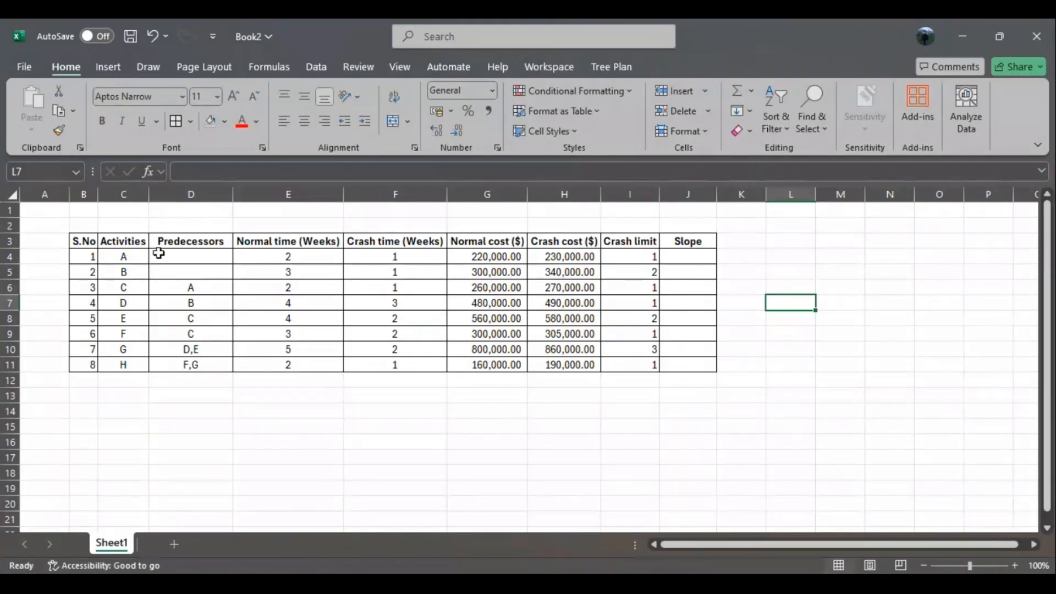
pyautogui.doubleClick(690, 258)
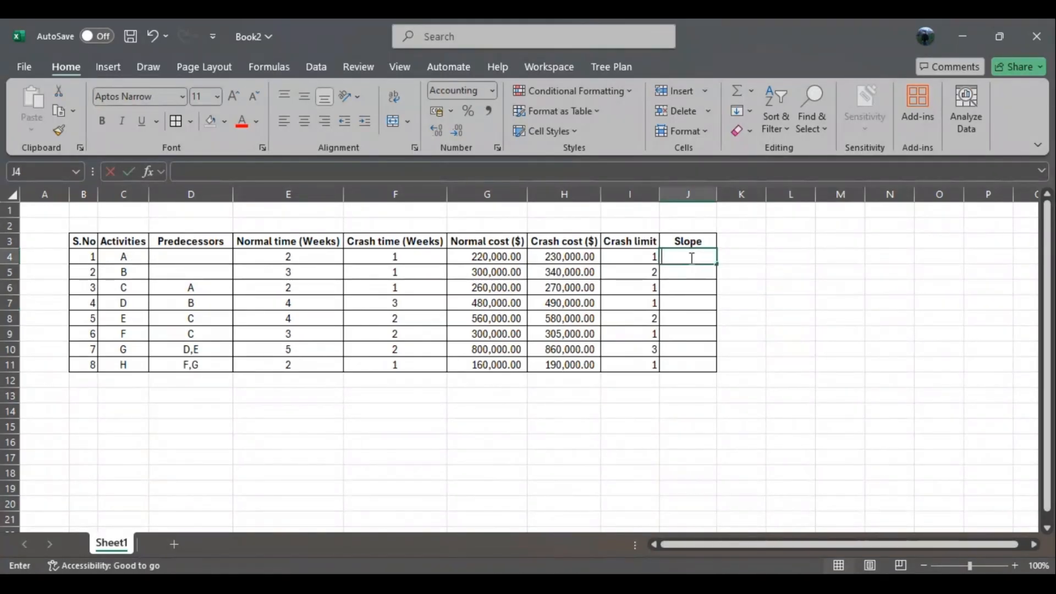
pyautogui.write('=(')
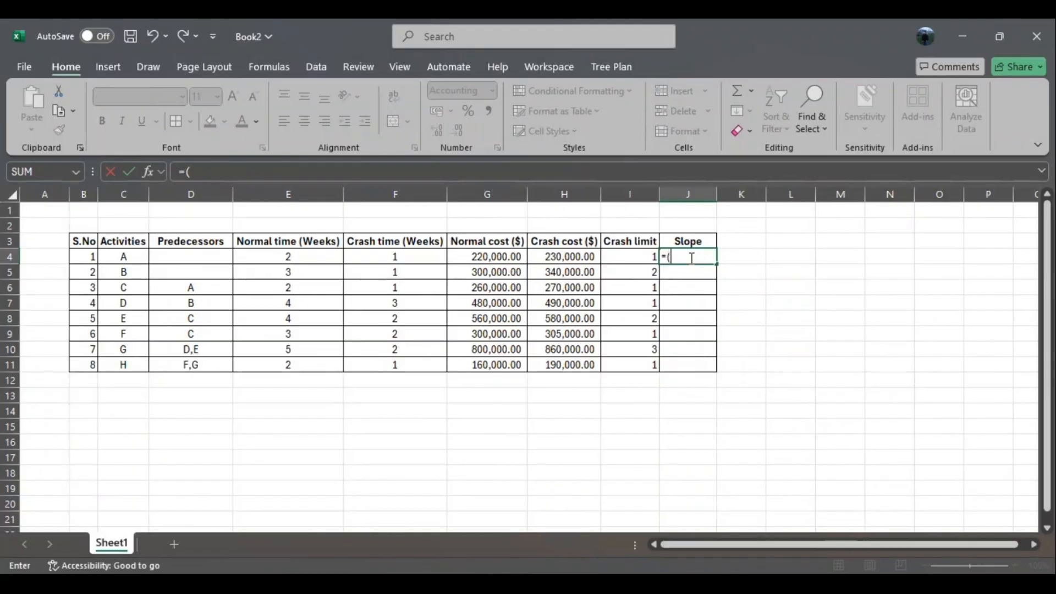
pyautogui.click(550, 258)
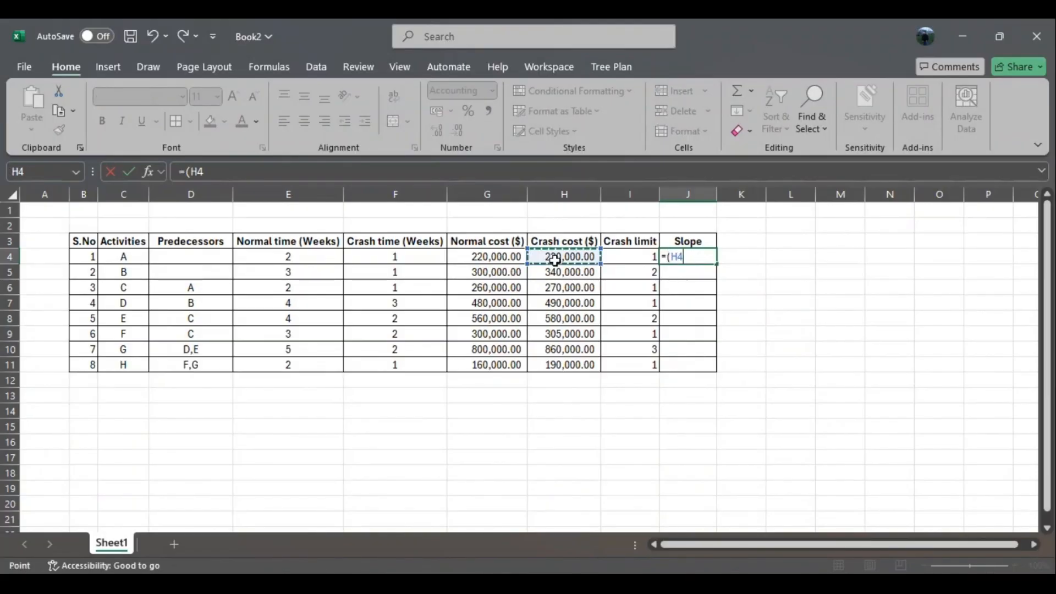
pyautogui.write('-')
pyautogui.click(509, 259)
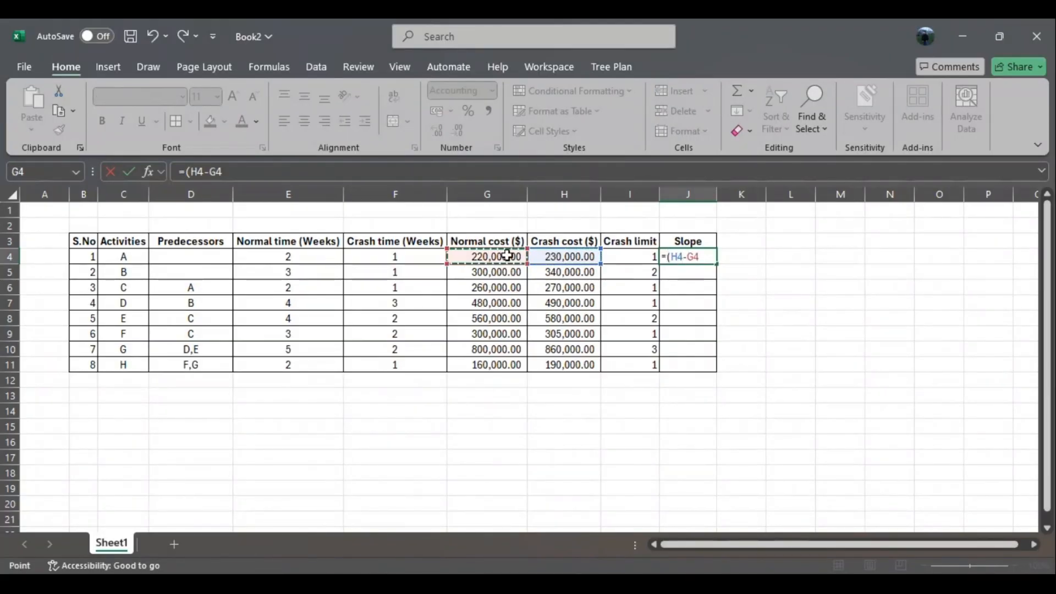
pyautogui.write(')/(')
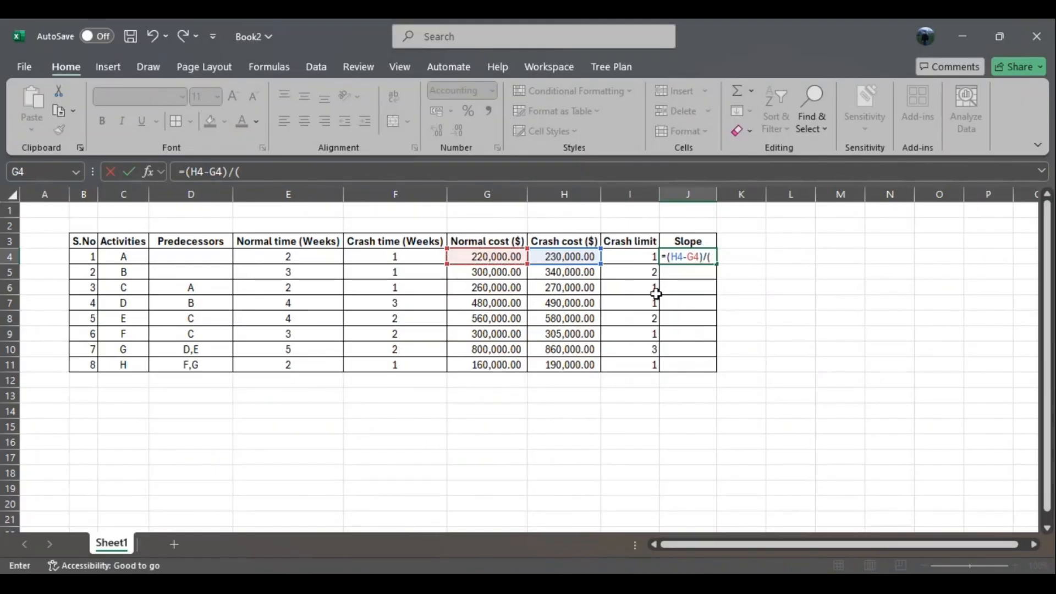
pyautogui.click(286, 256)
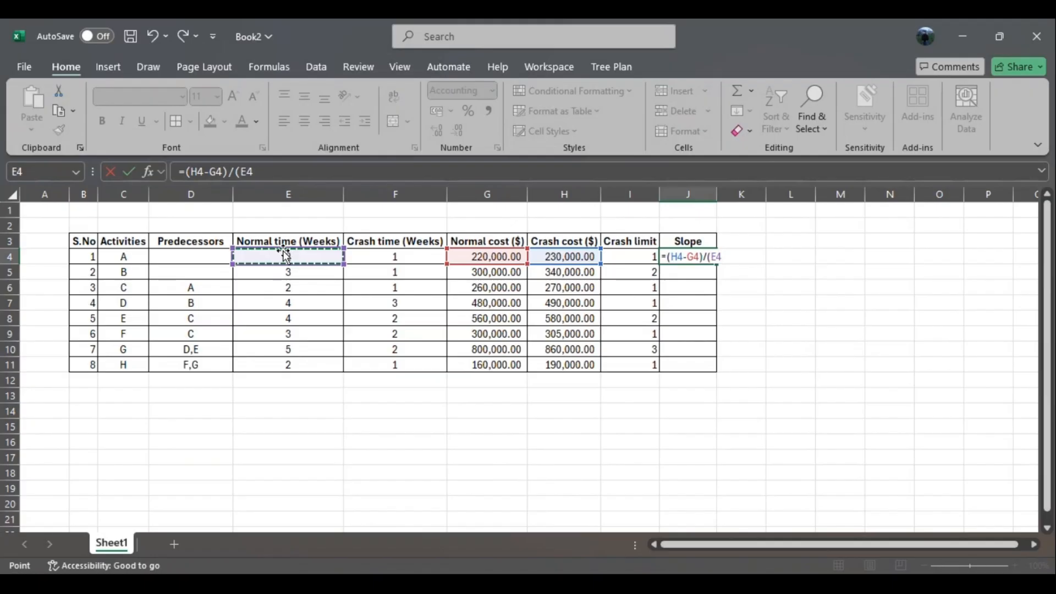
pyautogui.write('-')
pyautogui.click(406, 257)
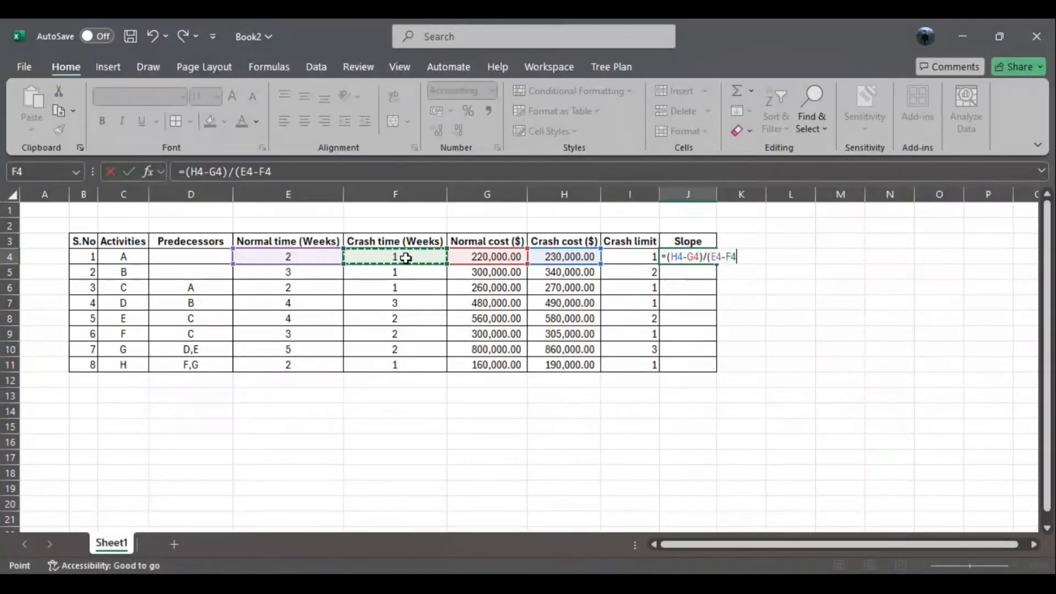
pyautogui.write(')')
pyautogui.press('Return')
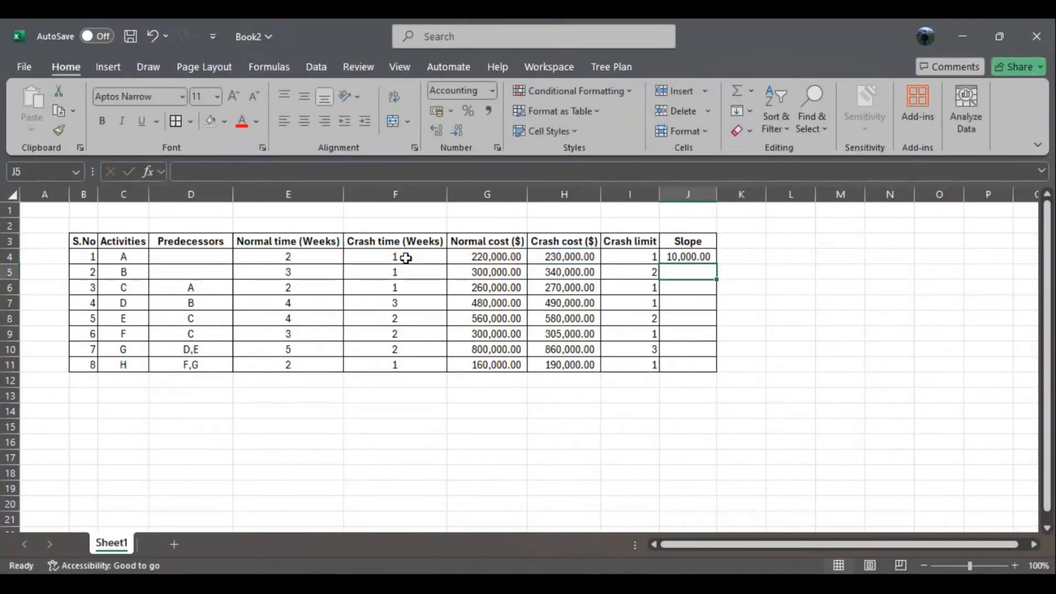
# - Change the column heading in J3 to "Slope ($)"
pyautogui.doubleClick(708, 240)
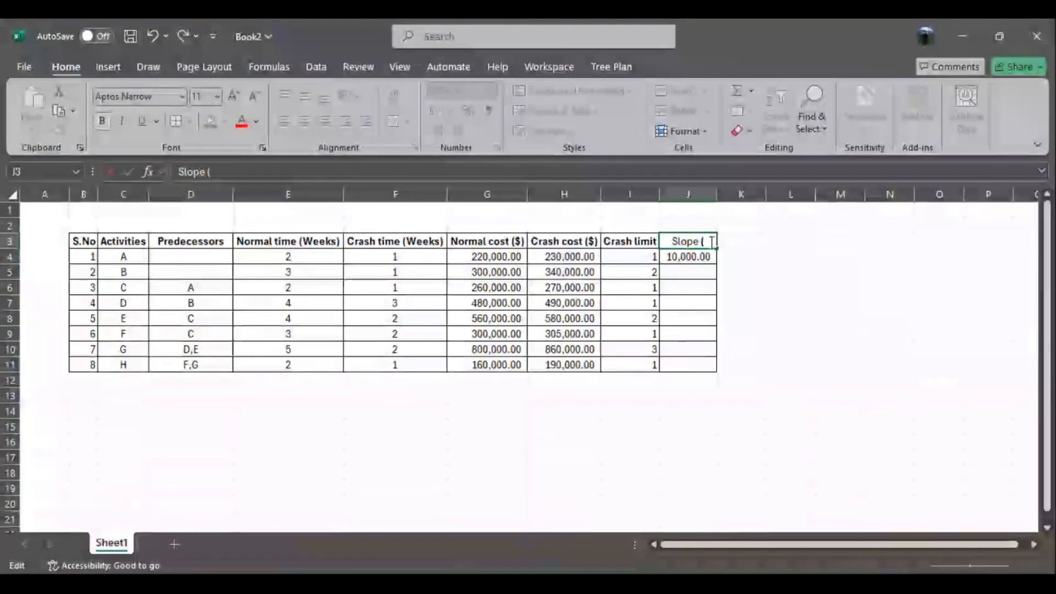
pyautogui.write('($)')
pyautogui.press('BackSpace')
pyautogui.press('BackSpace')
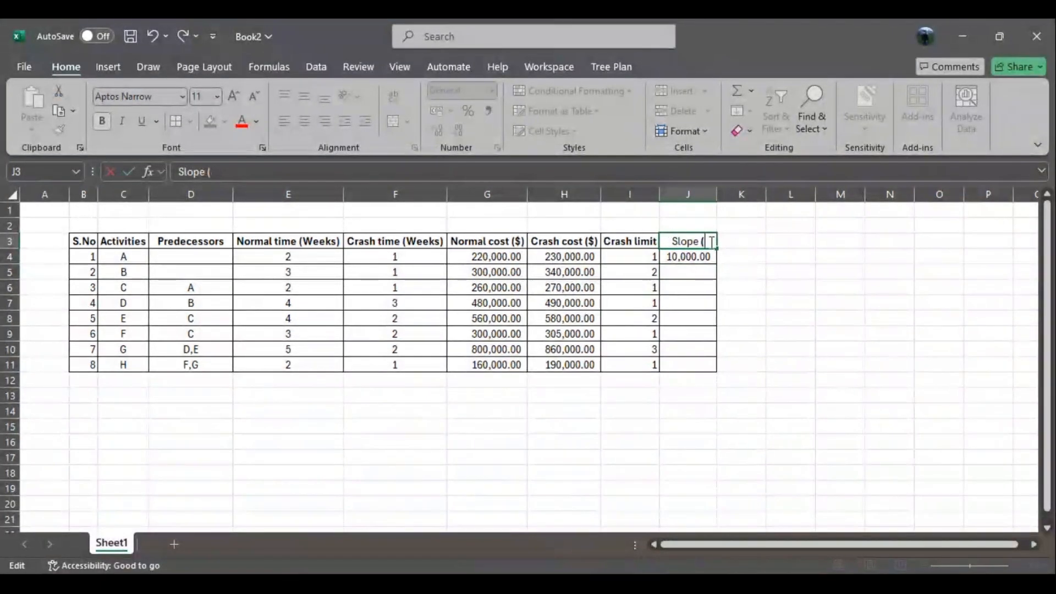
pyautogui.write('$)')
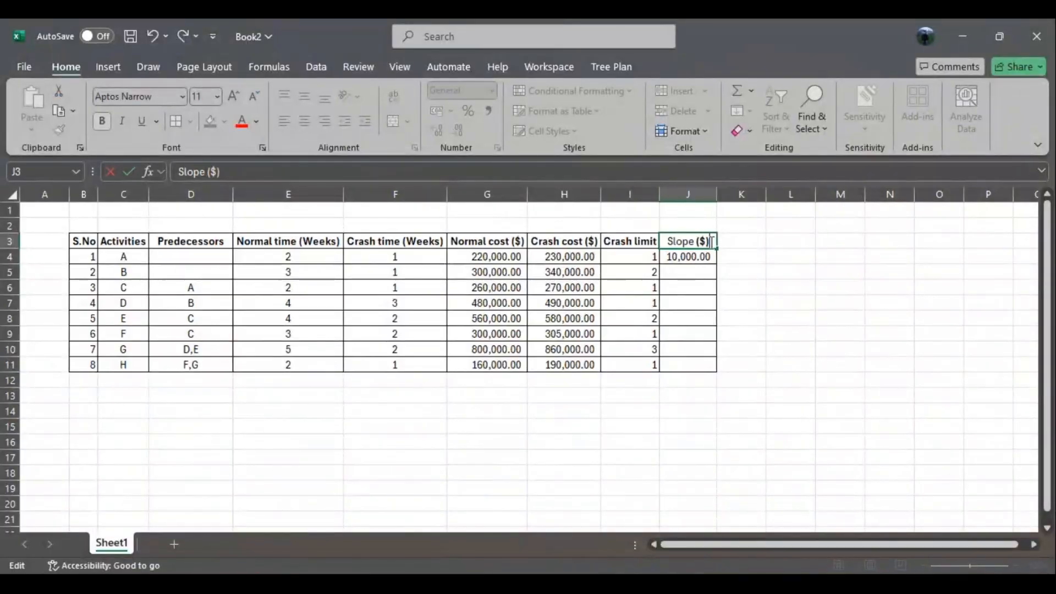
pyautogui.click(825, 283)
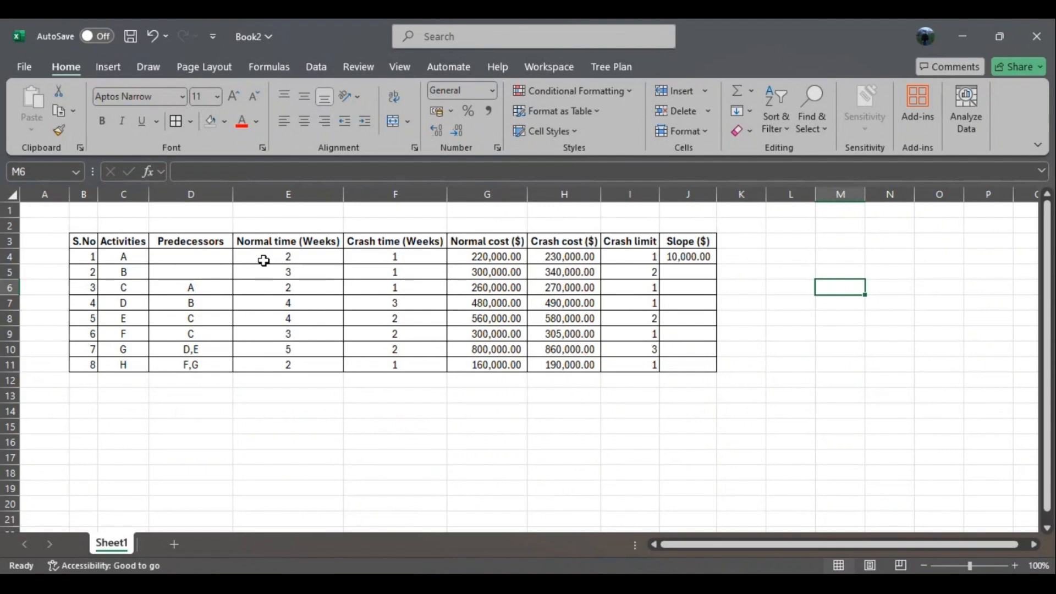
# - Fill the slope formula from J4 down to J11
pyautogui.click(682, 258)
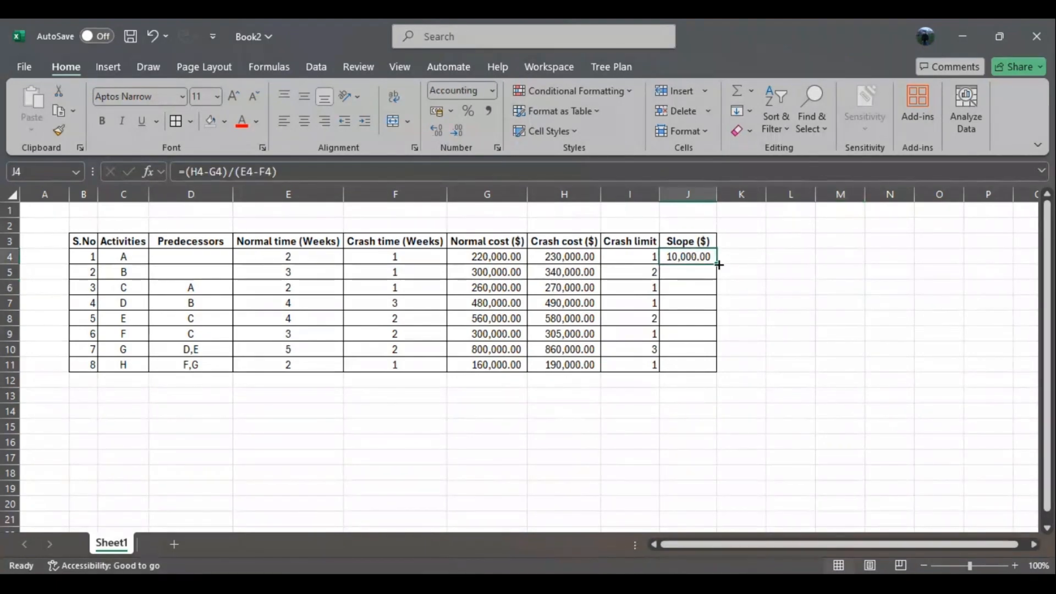
pyautogui.moveTo(716, 263); pyautogui.dragTo(713, 365)
pyautogui.click(790, 348)
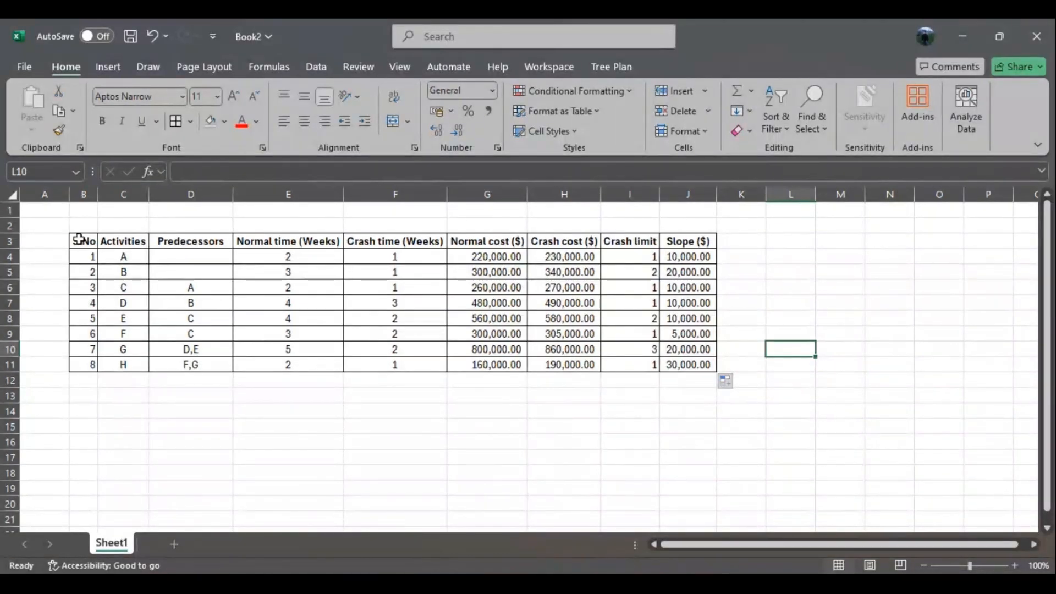
# - Copy the S.No and Activities columns, B3:C11, to a new table starting at B13
pyautogui.moveTo(79, 241); pyautogui.dragTo(121, 363)
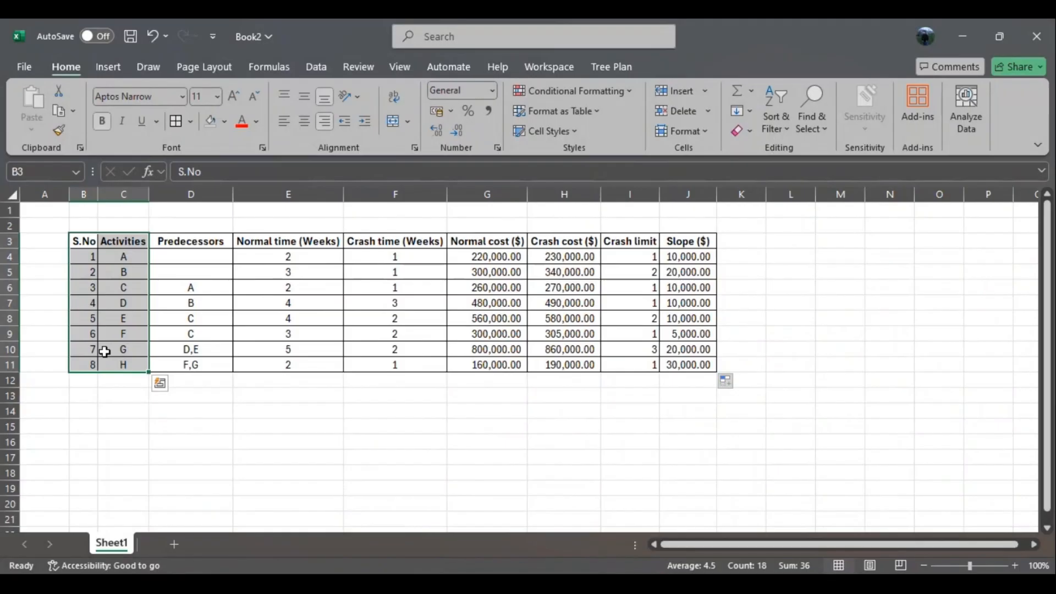
pyautogui.hotkey('ctrl', 'c')
pyautogui.click(83, 396)
pyautogui.hotkey('ctrl', 'v')
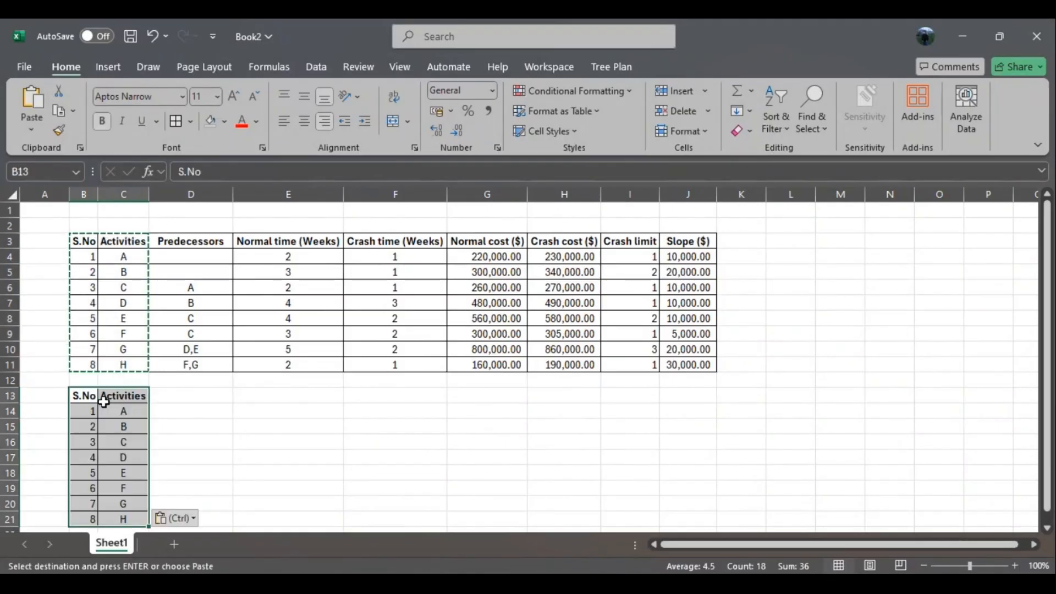
# - Add a "Crashing periods" heading in D13 and autofit the width of column D
pyautogui.click(191, 411)
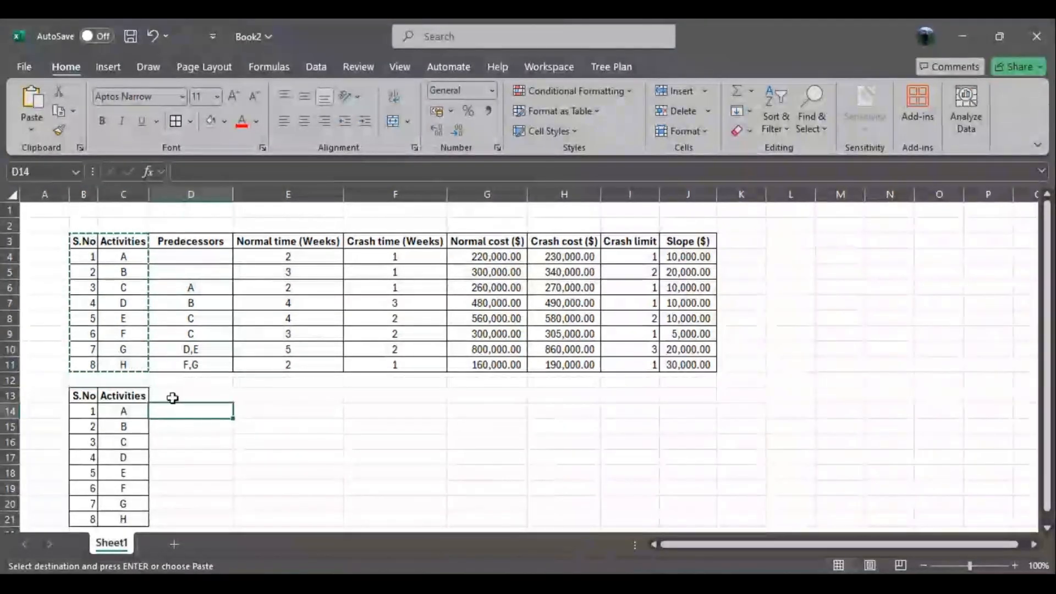
pyautogui.click(179, 396)
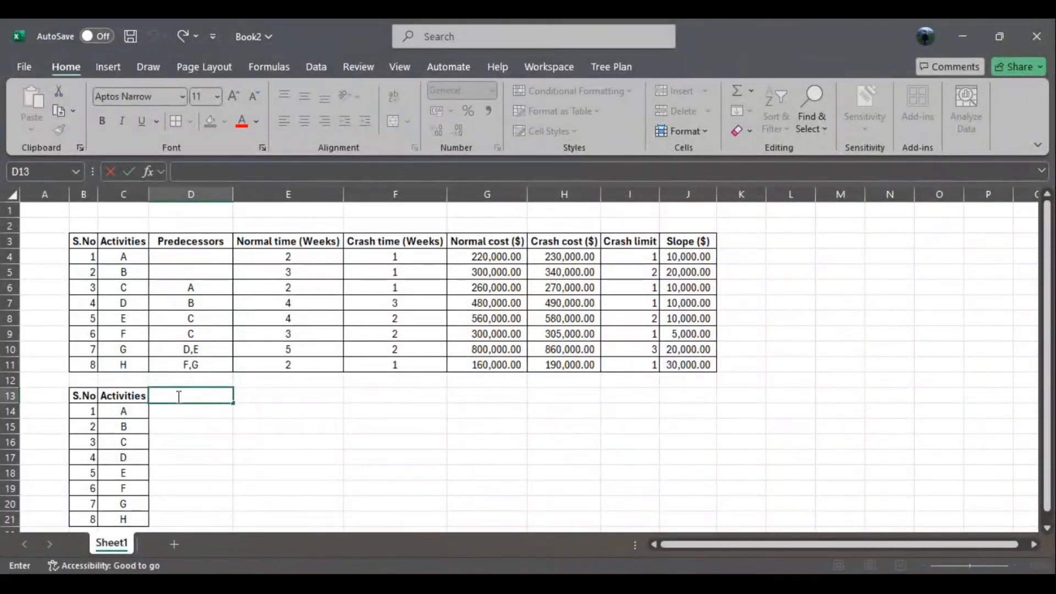
pyautogui.write('Crasing')
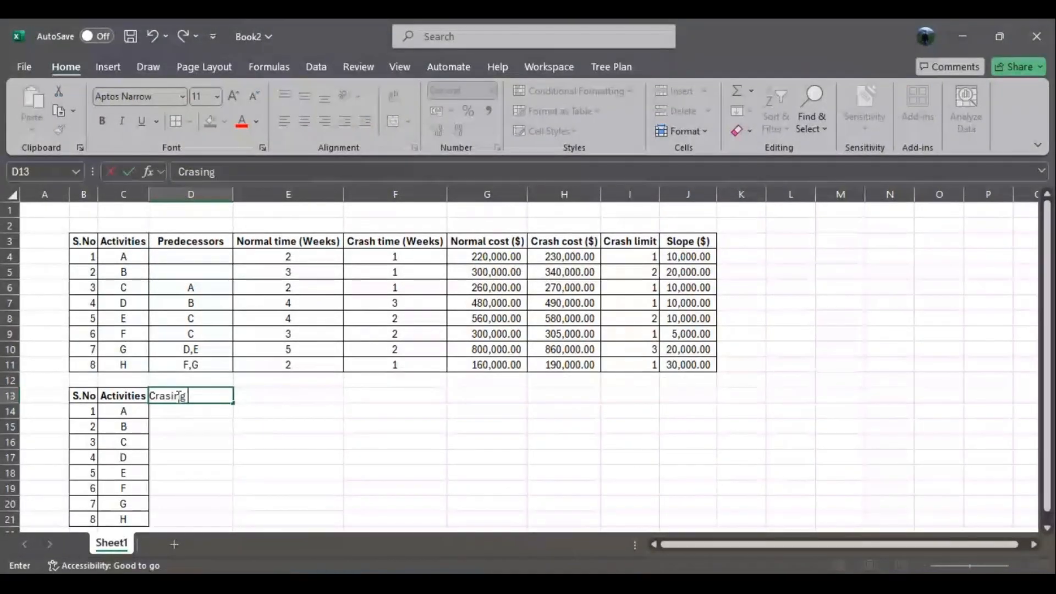
pyautogui.press('BackSpace')
pyautogui.press('BackSpace')
pyautogui.press('BackSpace')
pyautogui.write('hing periods')
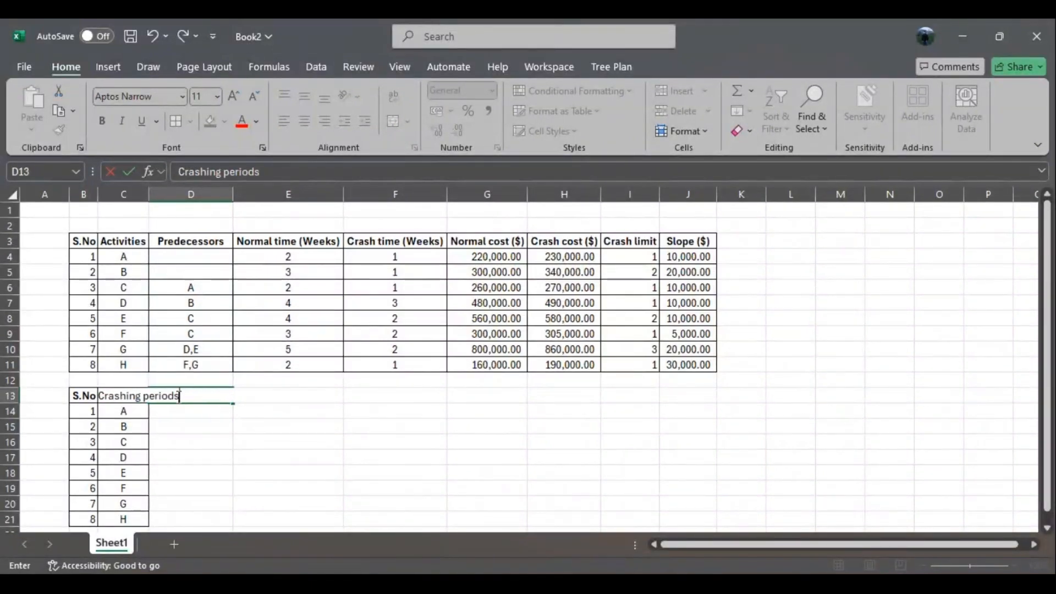
pyautogui.click(267, 434)
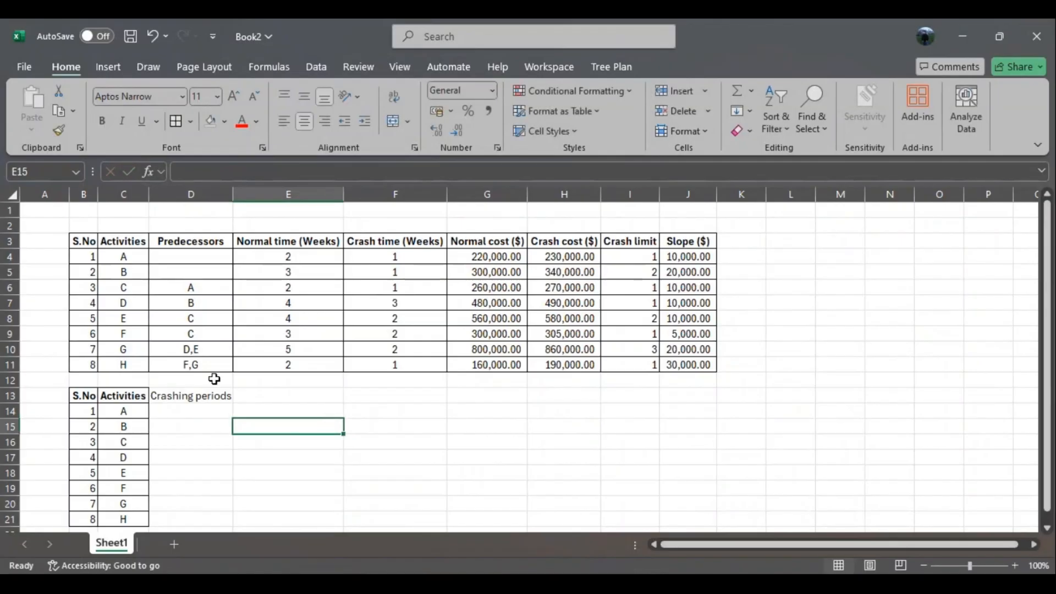
pyautogui.doubleClick(234, 192)
# - Apply all borders to the Crashing periods column, cells D13:D21
pyautogui.moveTo(207, 396); pyautogui.dragTo(200, 522)
pyautogui.click(176, 120)
pyautogui.click(300, 520)
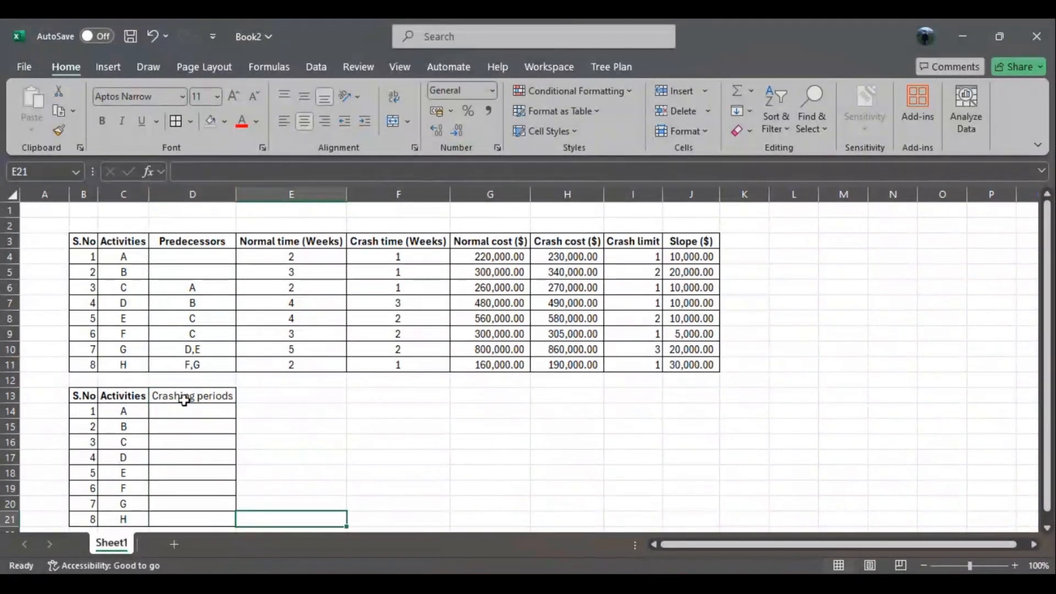
# - Fill the empty Crashing periods cells D14:D21 with yellow
pyautogui.moveTo(197, 417); pyautogui.dragTo(199, 517)
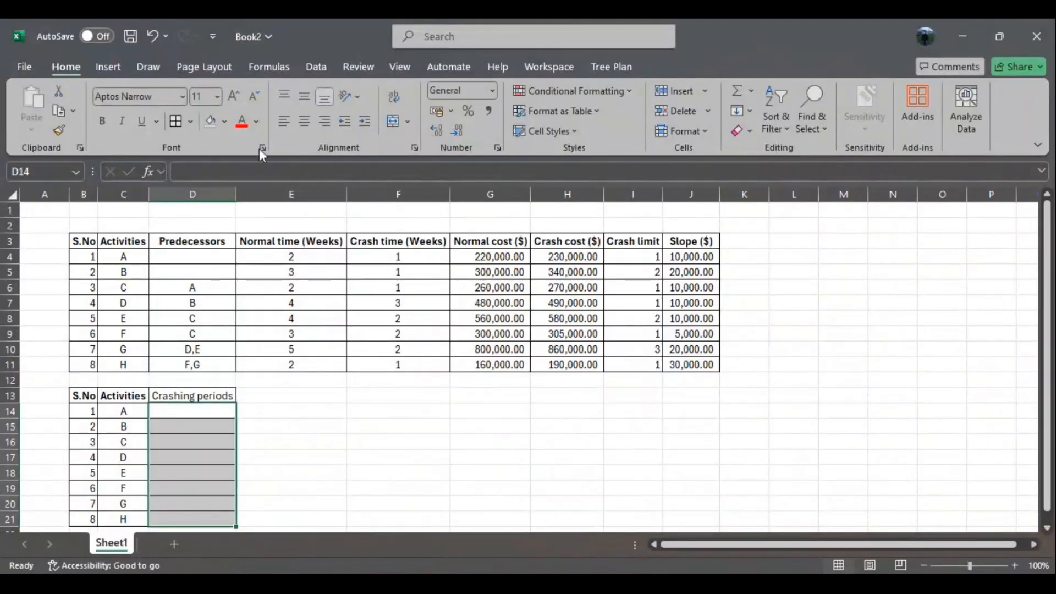
pyautogui.click(225, 122)
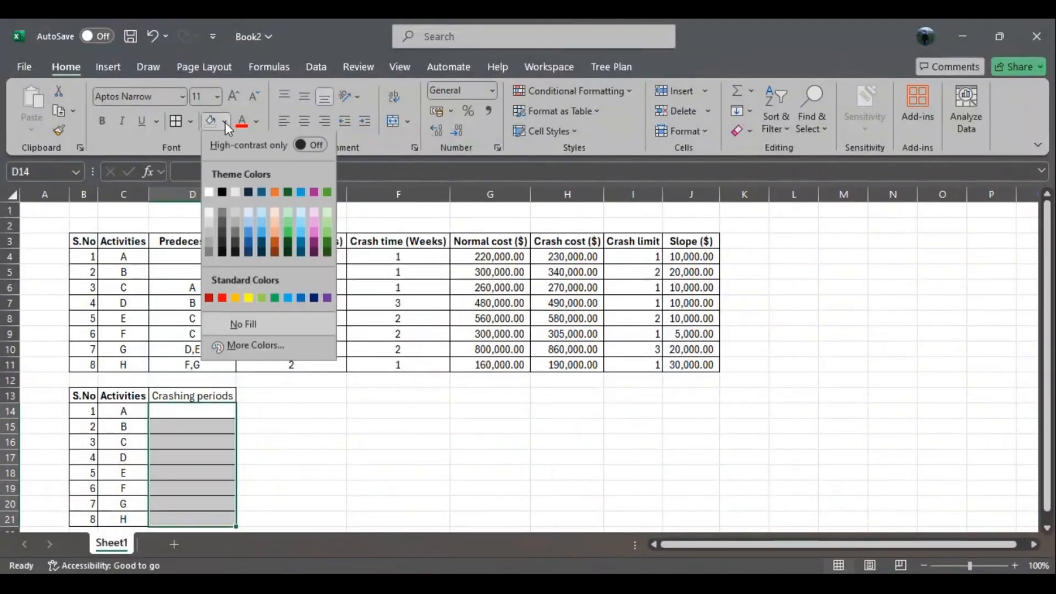
pyautogui.click(249, 298)
pyautogui.click(300, 443)
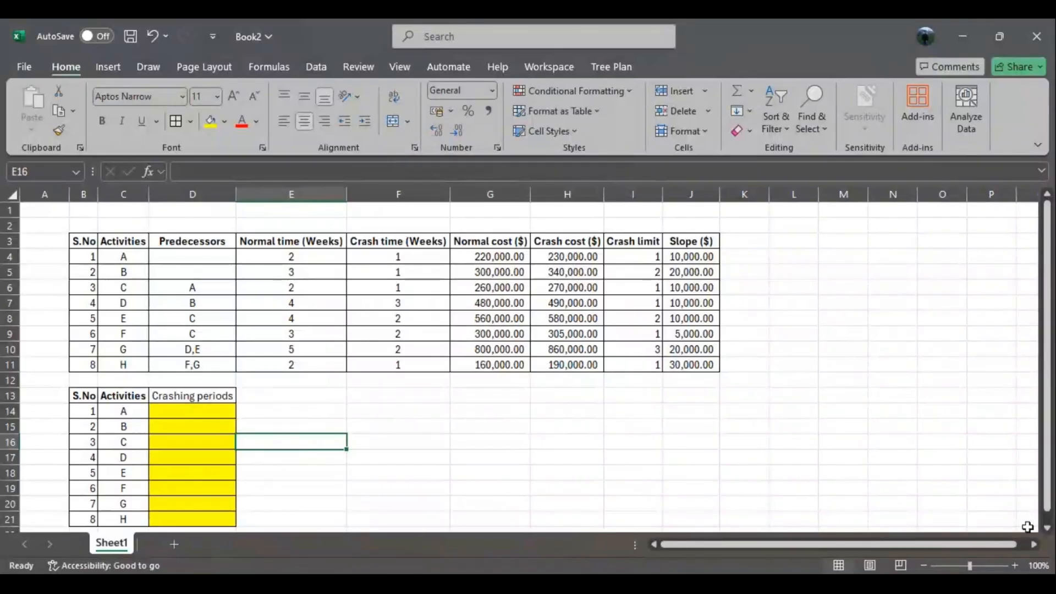
# - Add an "Actual duration" column heading in E13 of the new table
pyautogui.click(1048, 530)
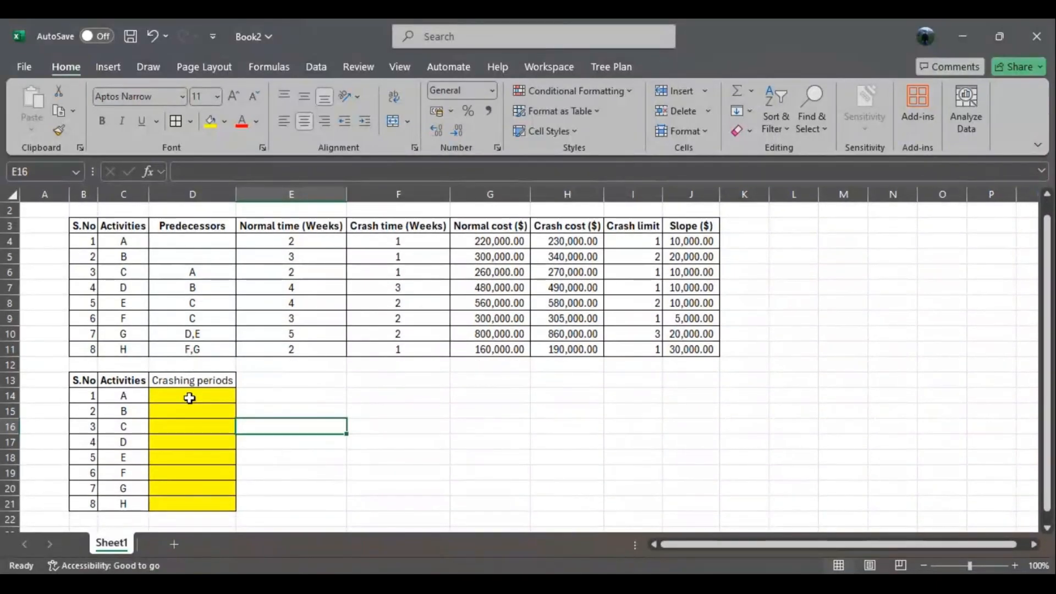
pyautogui.moveTo(190, 398); pyautogui.dragTo(192, 510)
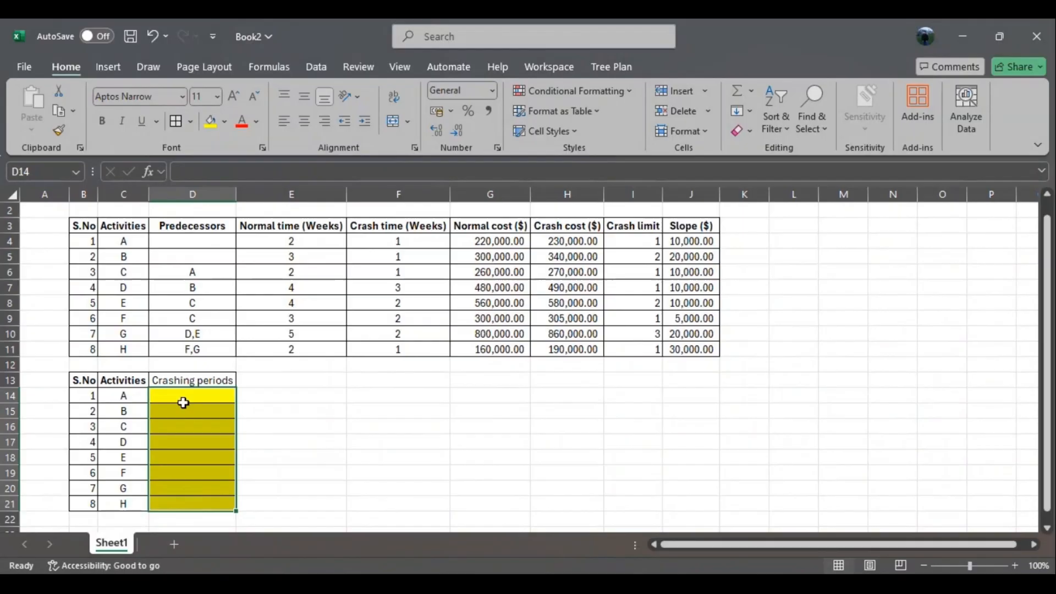
pyautogui.doubleClick(272, 381)
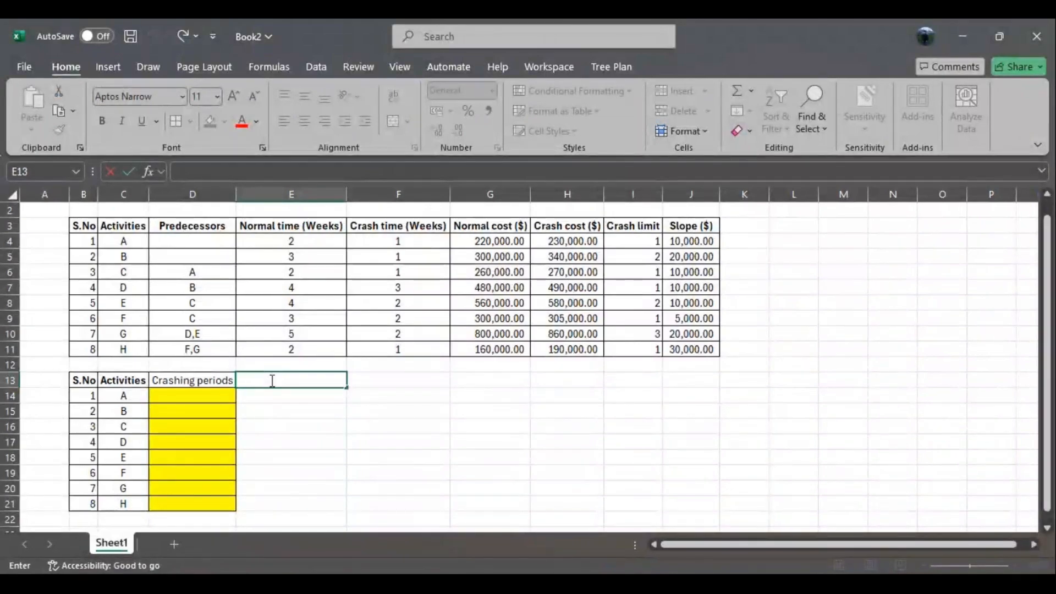
pyautogui.write('Actual duration')
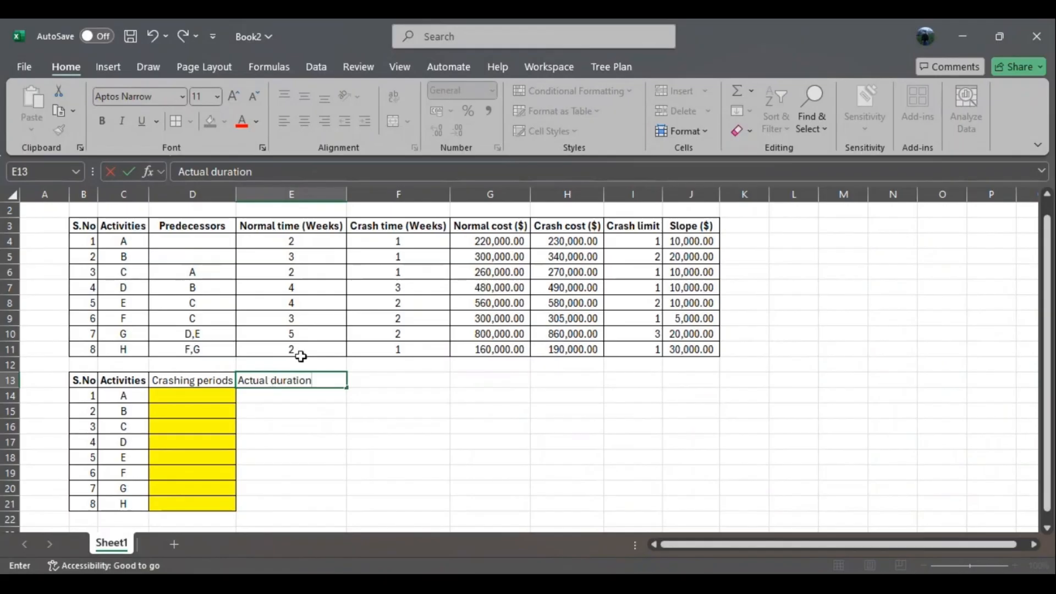
pyautogui.click(438, 424)
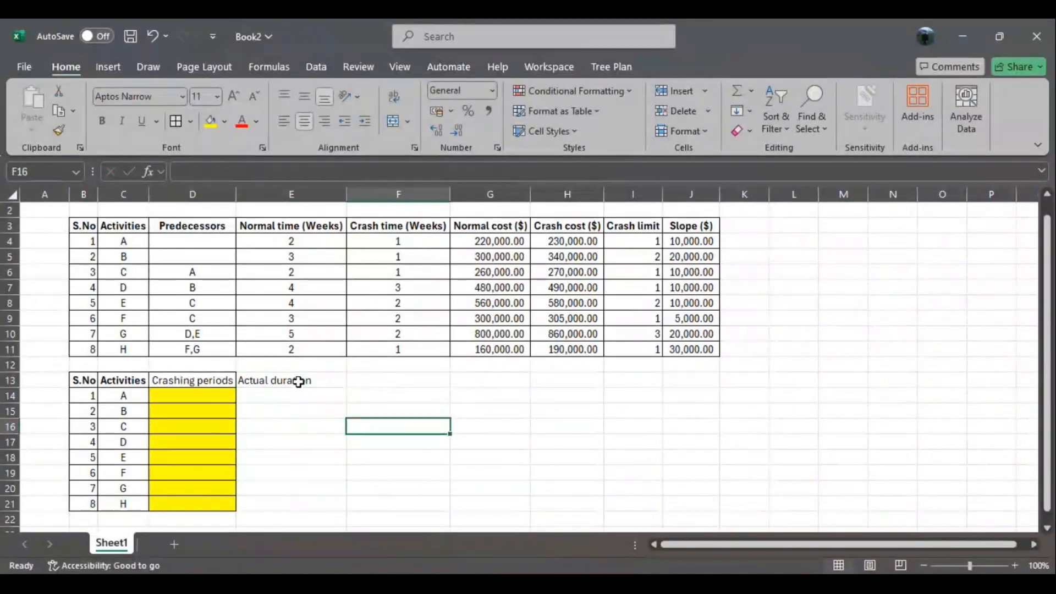
# - Apply all borders to the Actual duration column, cells E13:E21
pyautogui.moveTo(302, 379); pyautogui.dragTo(294, 503)
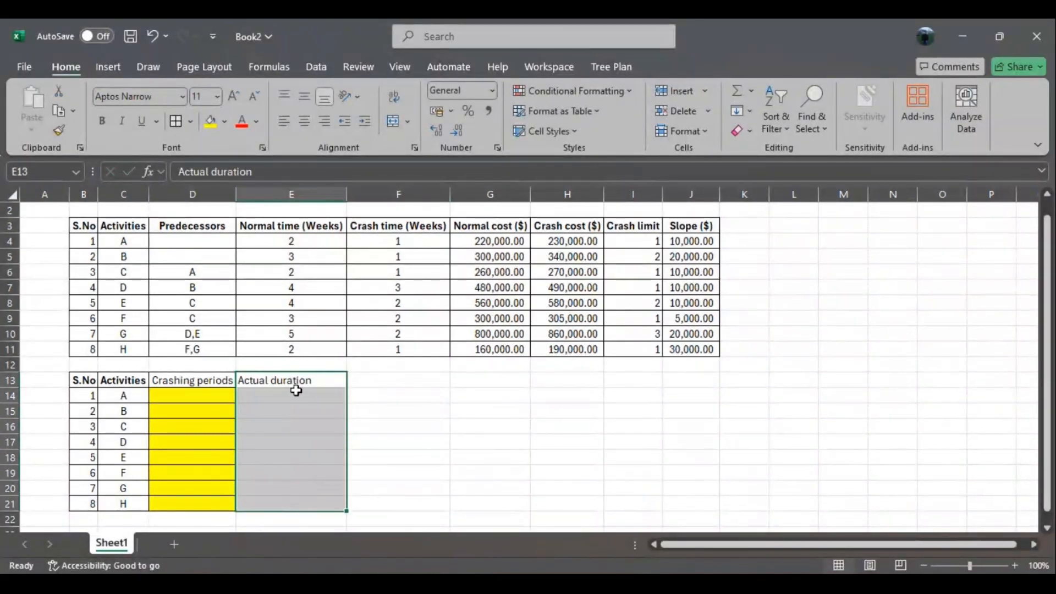
pyautogui.click(176, 121)
pyautogui.click(443, 504)
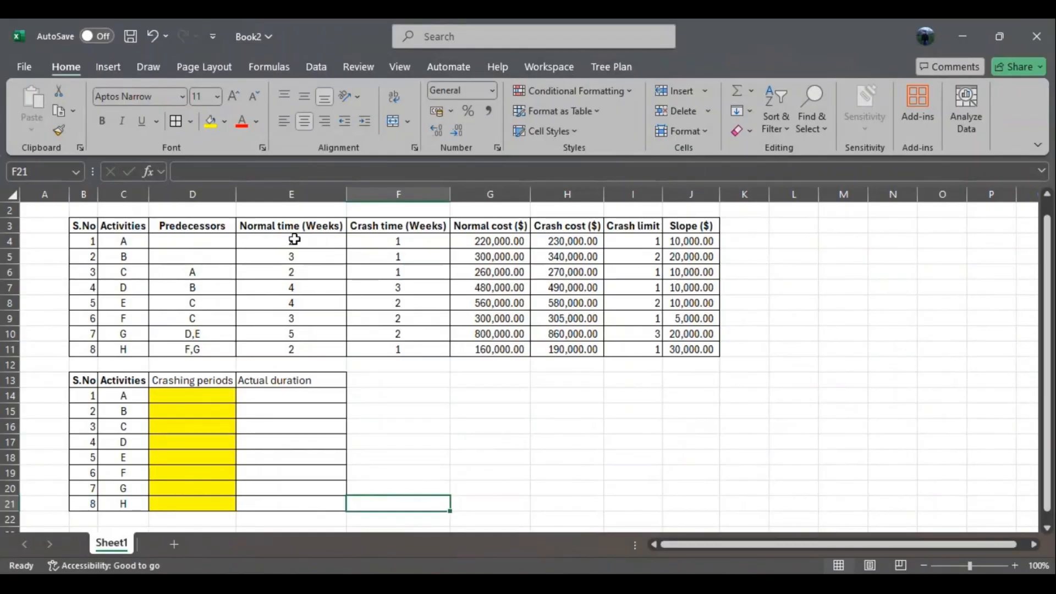
# - Calculate activity A's actual duration in E14 with =E4-D14 and fill the formula down to E21
pyautogui.moveTo(293, 241); pyautogui.dragTo(293, 351)
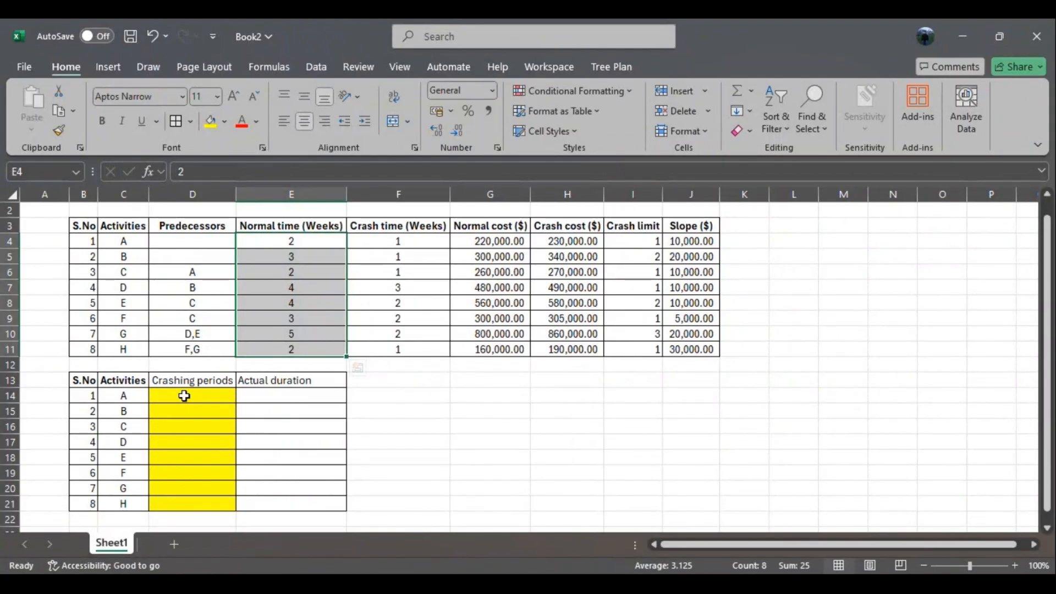
pyautogui.click(270, 395)
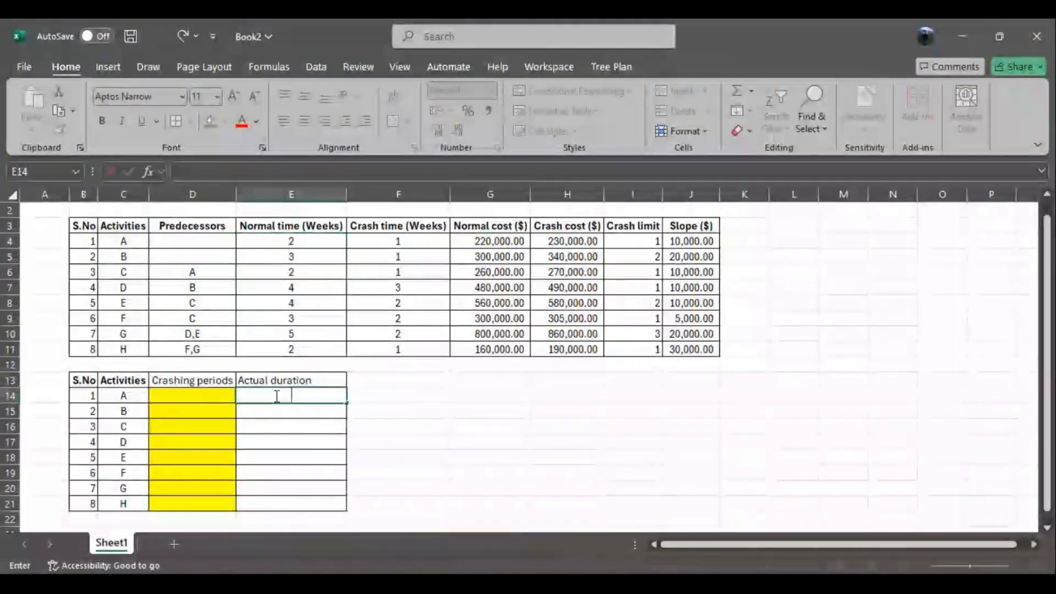
pyautogui.write('=')
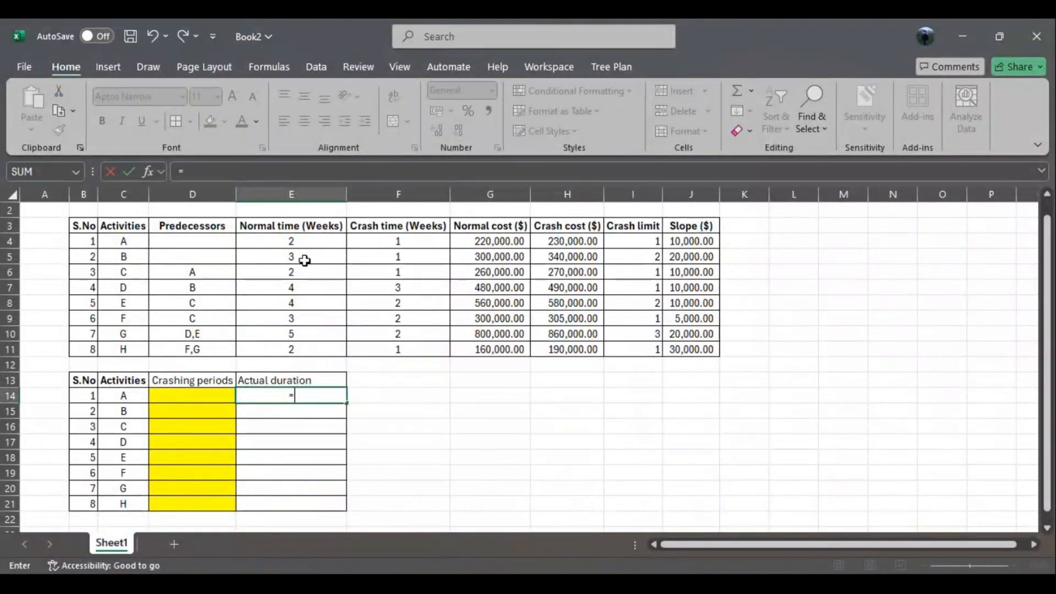
pyautogui.click(305, 241)
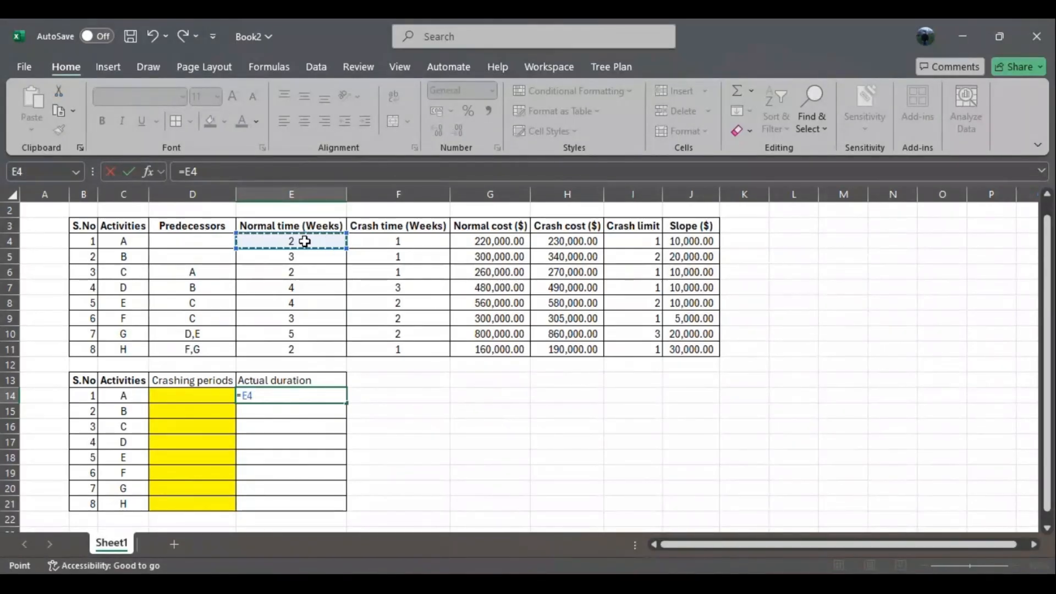
pyautogui.write('-')
pyautogui.click(201, 395)
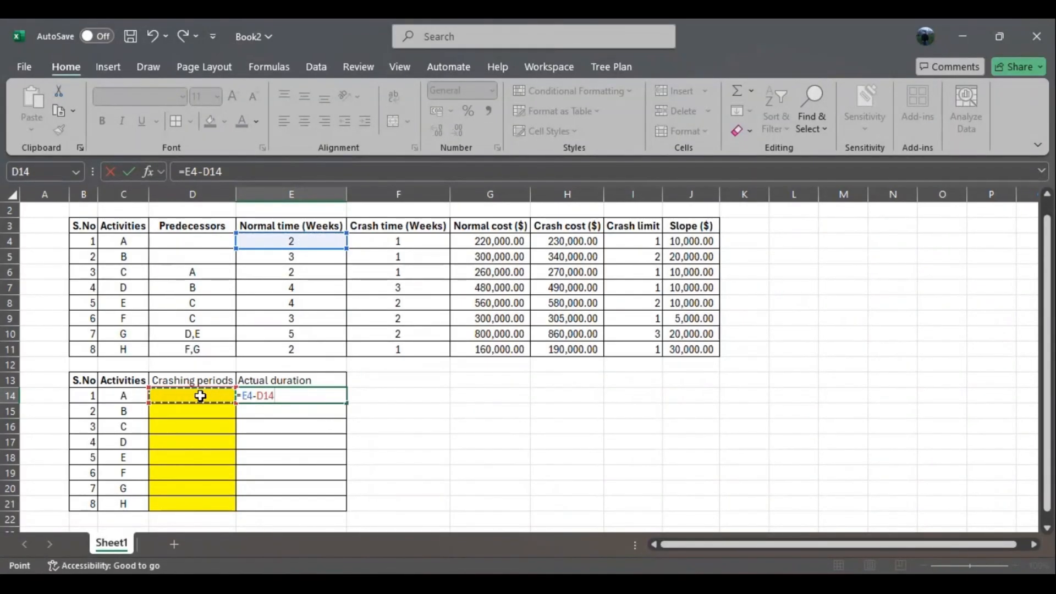
pyautogui.press('Return')
pyautogui.click(318, 394)
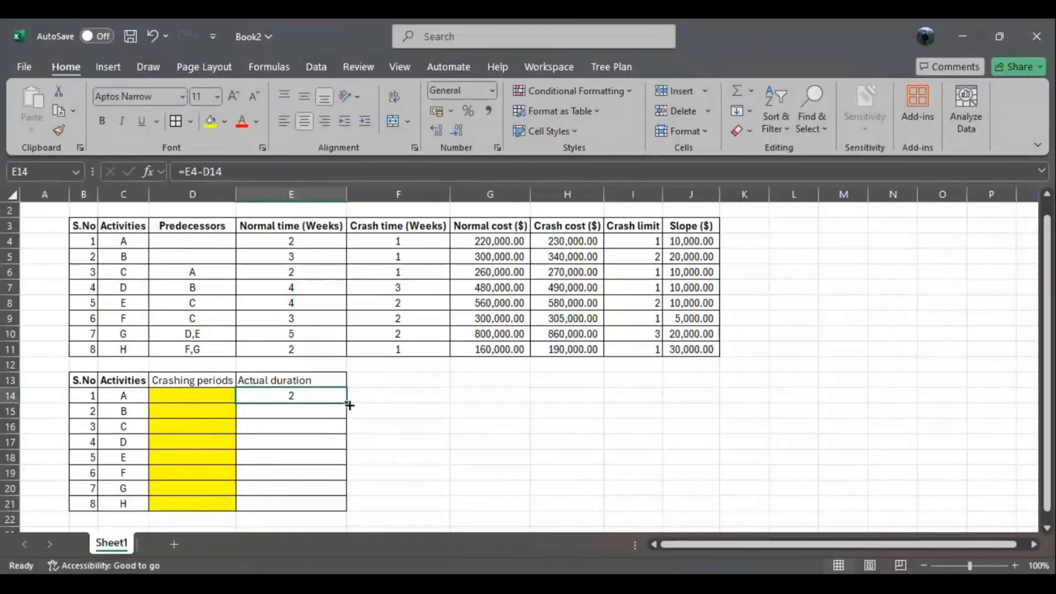
pyautogui.moveTo(347, 404); pyautogui.dragTo(335, 509)
pyautogui.click(417, 457)
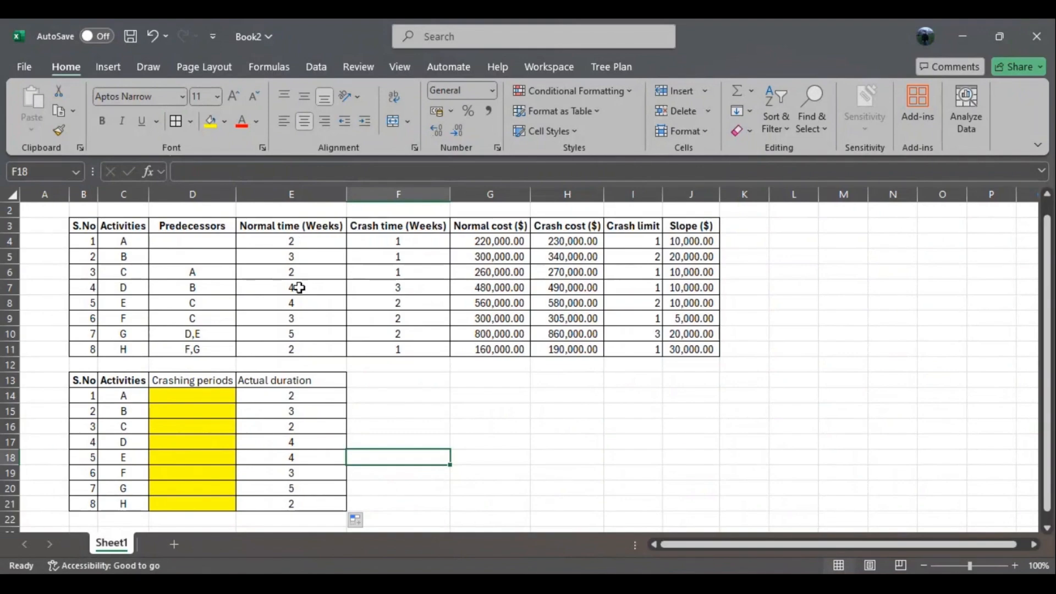
# - Add the column headings ES in F13 and EF in G13
pyautogui.click(381, 381)
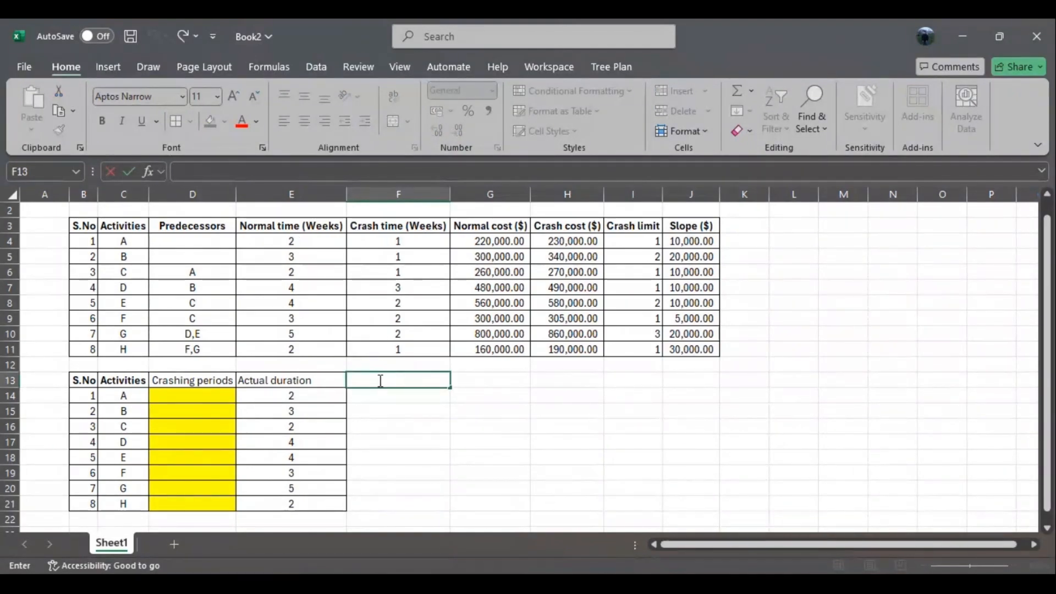
pyautogui.write('ES')
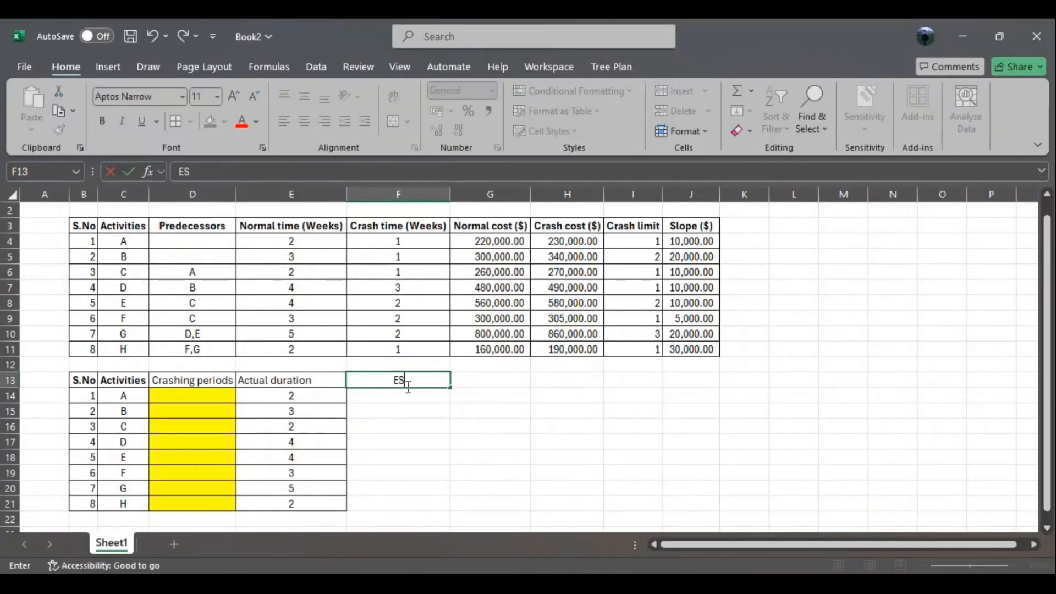
pyautogui.click(481, 379)
pyautogui.write('EF')
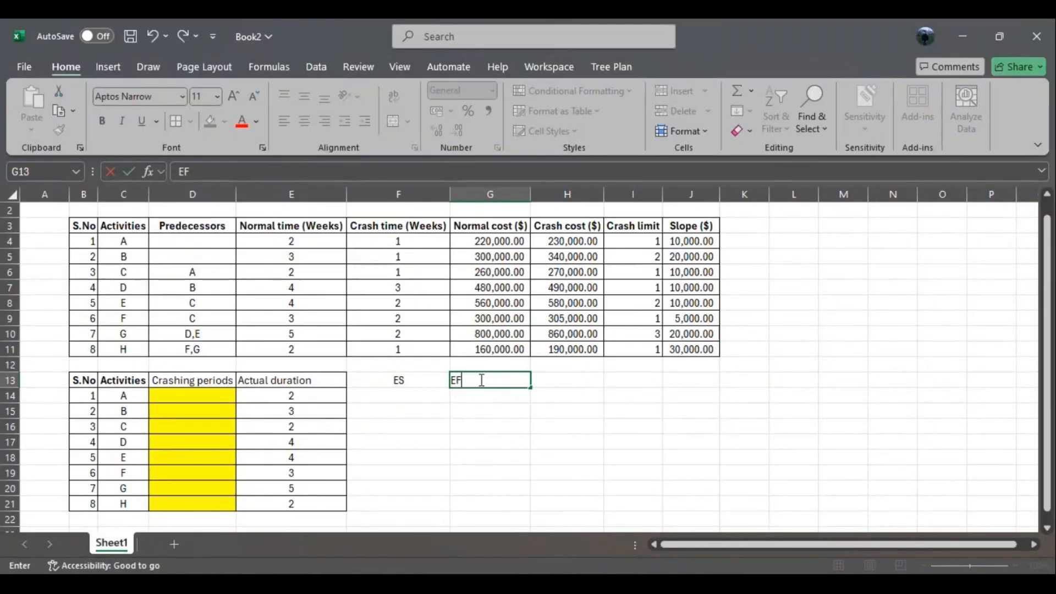
pyautogui.click(502, 398)
# - Centre the contents of the ES and EF columns, F13:G21, and apply all borders to them
pyautogui.moveTo(394, 382); pyautogui.dragTo(478, 503)
pyautogui.click(176, 121)
pyautogui.click(750, 447)
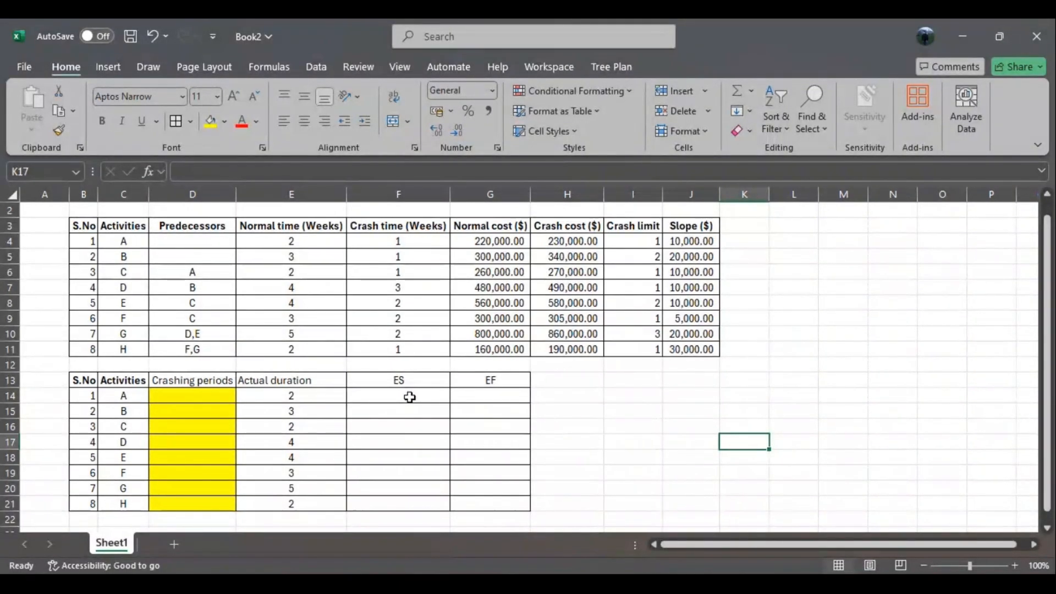
# - Check starting activities A and B in the Word network diagram, return to the workbook and enter 0 as their ES in F14 and F15
pyautogui.click(131, 242)
pyautogui.click(130, 256)
pyautogui.hotkey('alt', 'Tab')
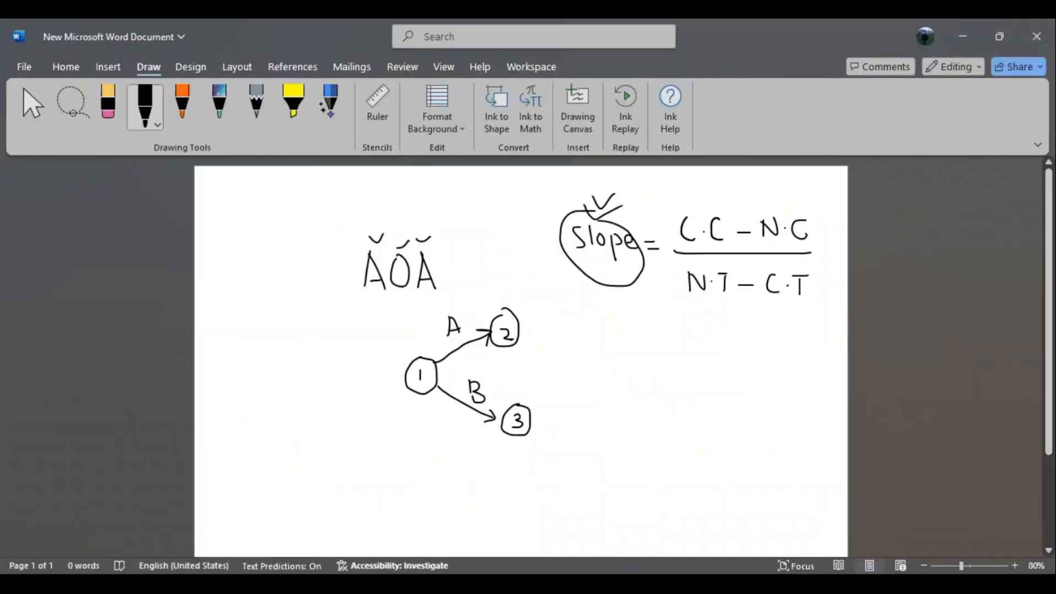
pyautogui.click(959, 34)
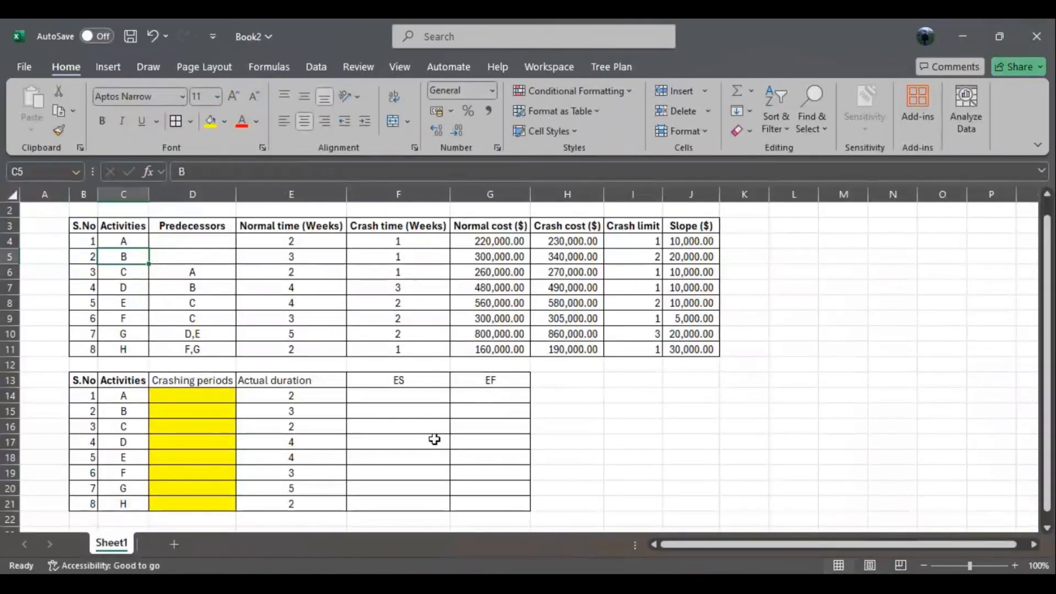
pyautogui.click(390, 401)
pyautogui.write('0')
pyautogui.click(675, 416)
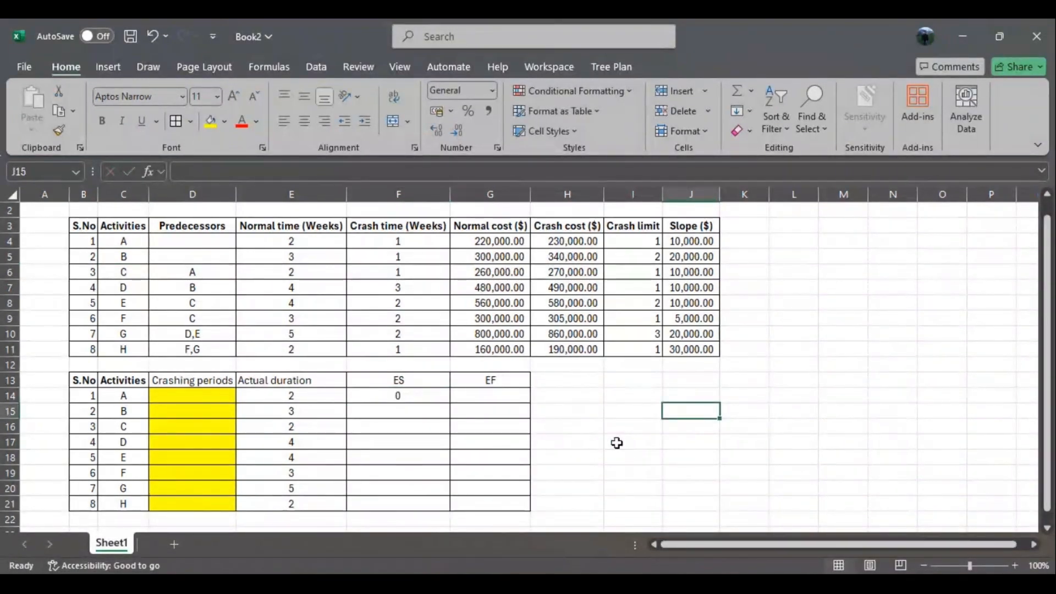
pyautogui.click(399, 411)
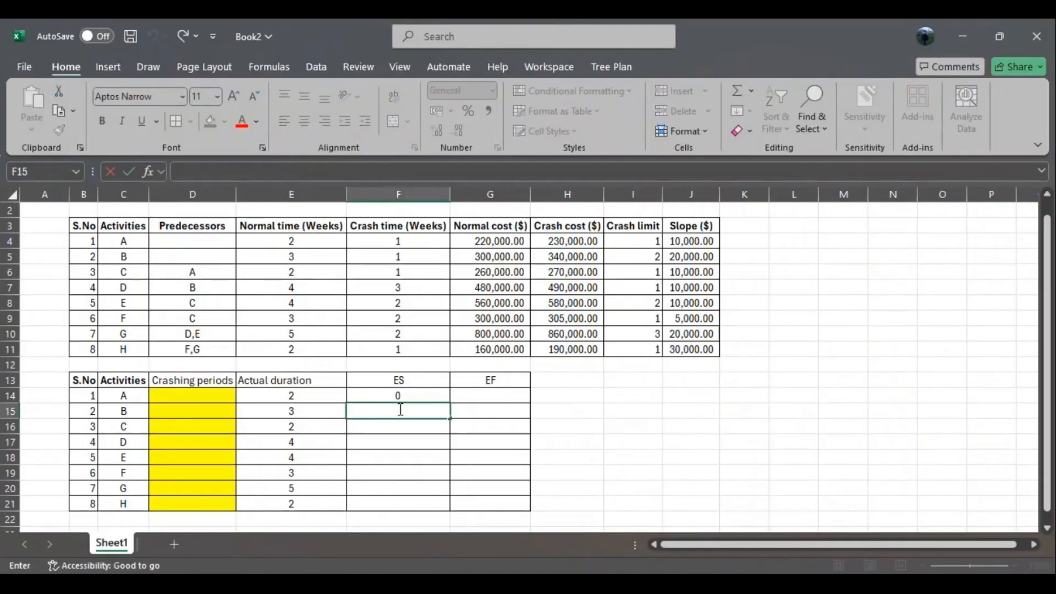
pyautogui.click(620, 427)
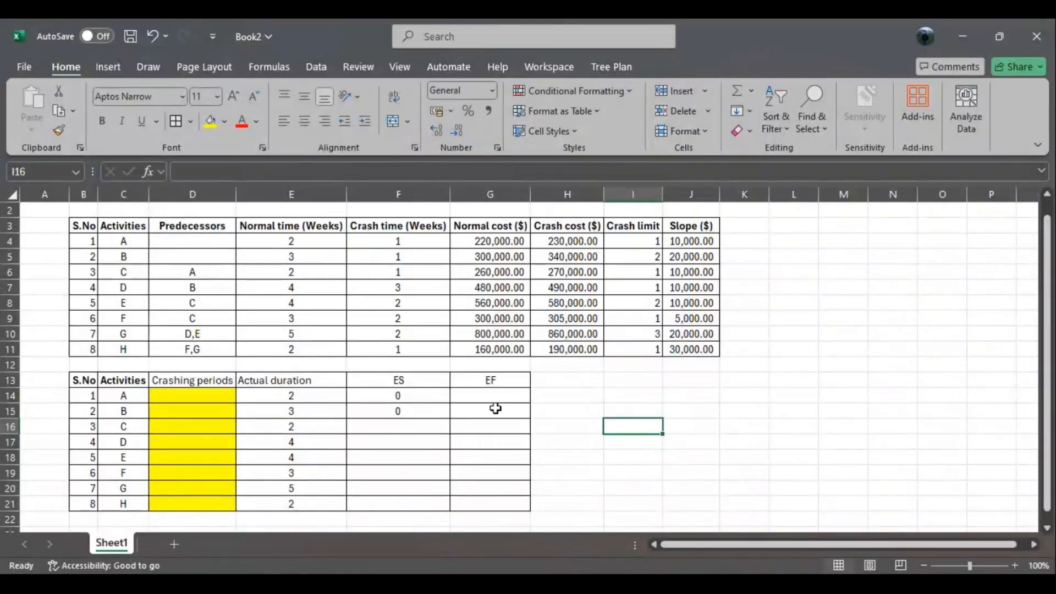
# - Calculate activity A's EF in G14 with =E14+F14 and fill the formula down to G21
pyautogui.click(485, 395)
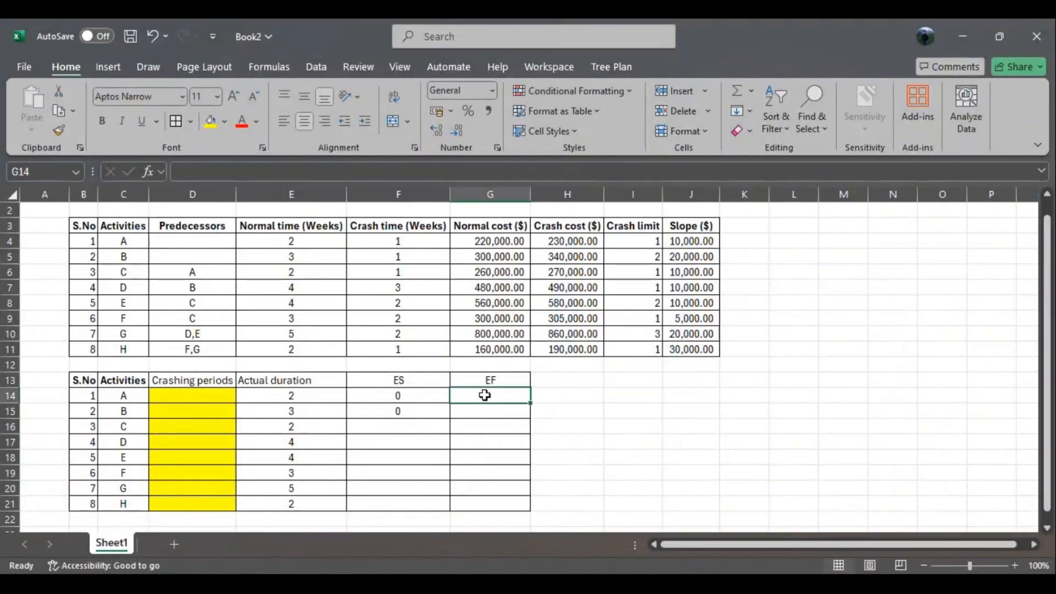
pyautogui.write('=')
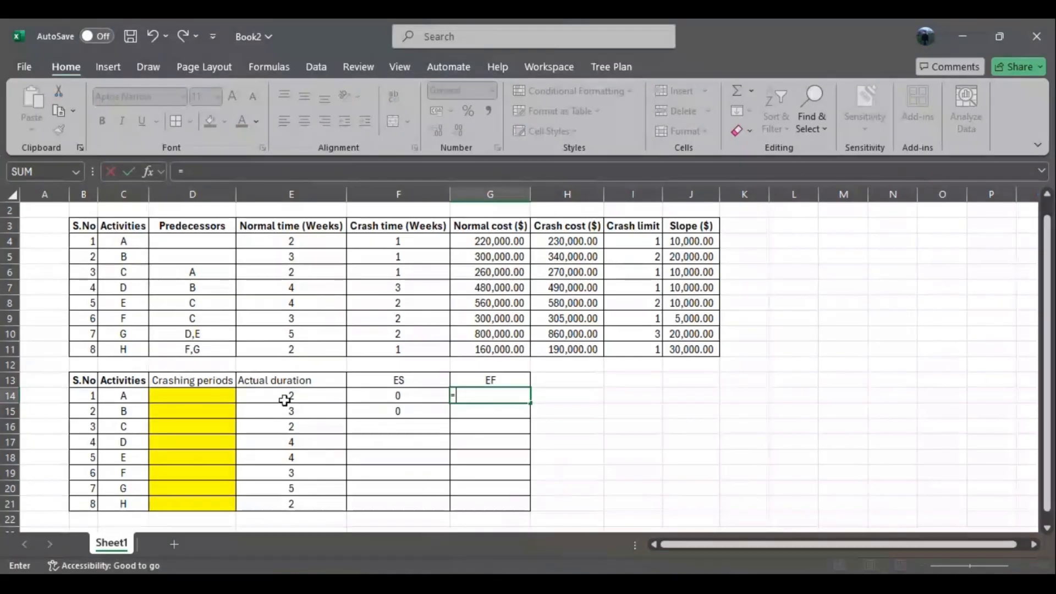
pyautogui.click(290, 395)
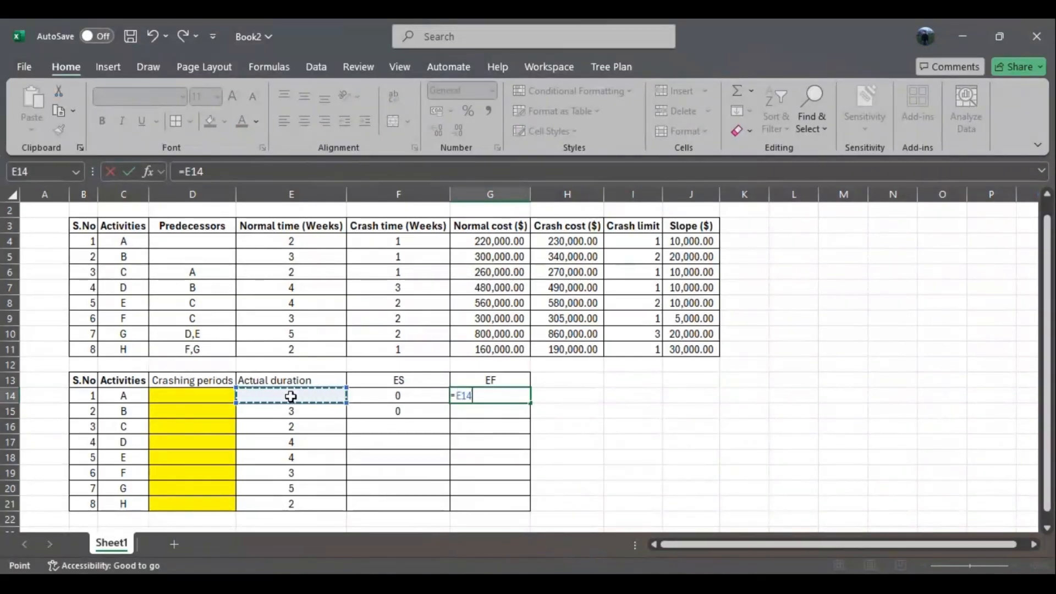
pyautogui.write('+')
pyautogui.click(394, 397)
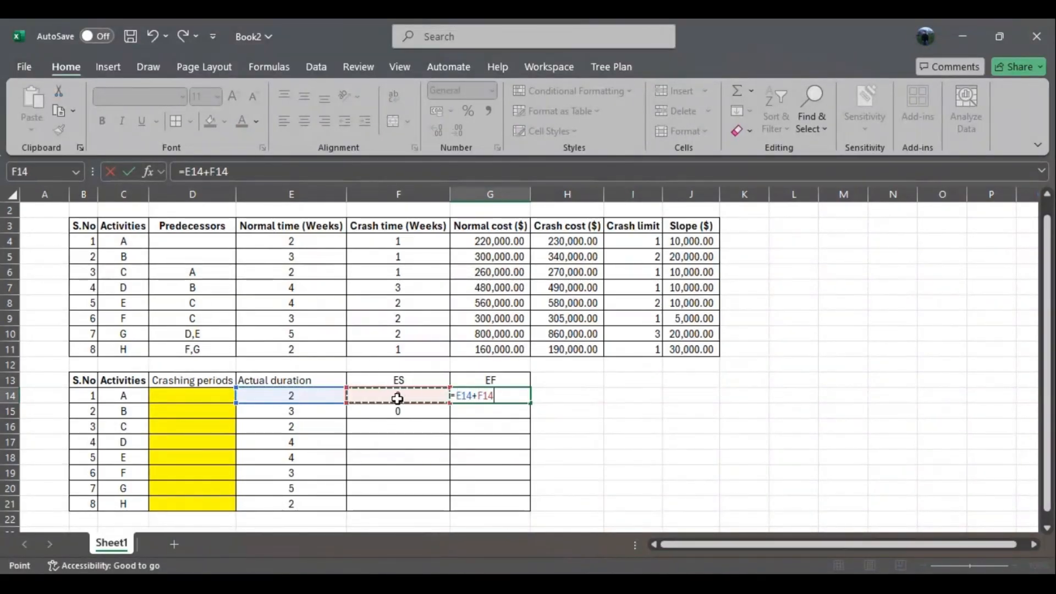
pyautogui.press('Return')
pyautogui.click(522, 396)
pyautogui.moveTo(532, 404); pyautogui.dragTo(528, 515)
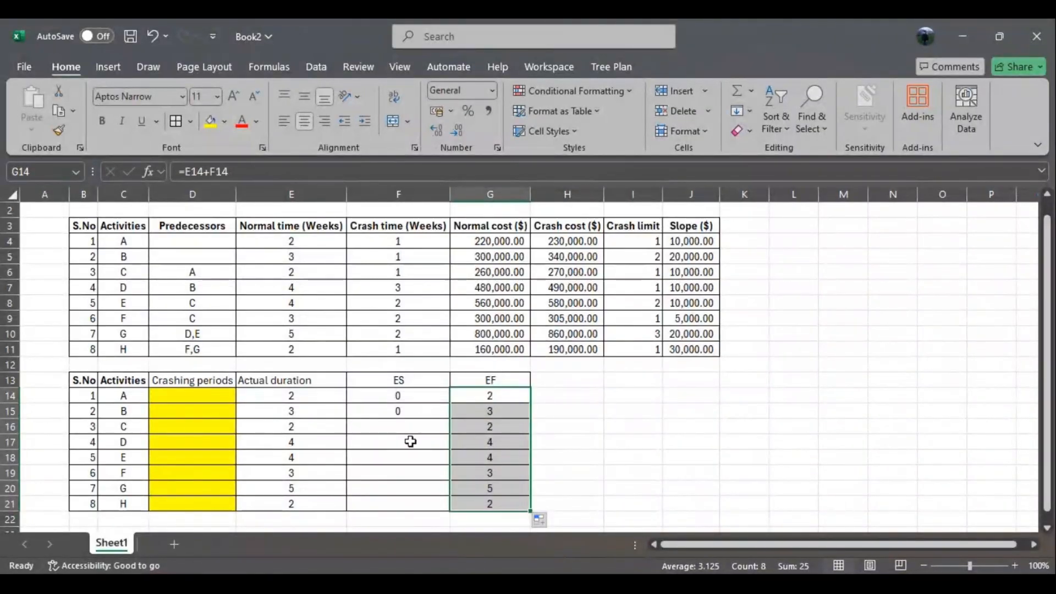
# - Examine the predecessors of activities C to H in relation to the empty ES cells F16:F21
pyautogui.moveTo(400, 427); pyautogui.dragTo(404, 500)
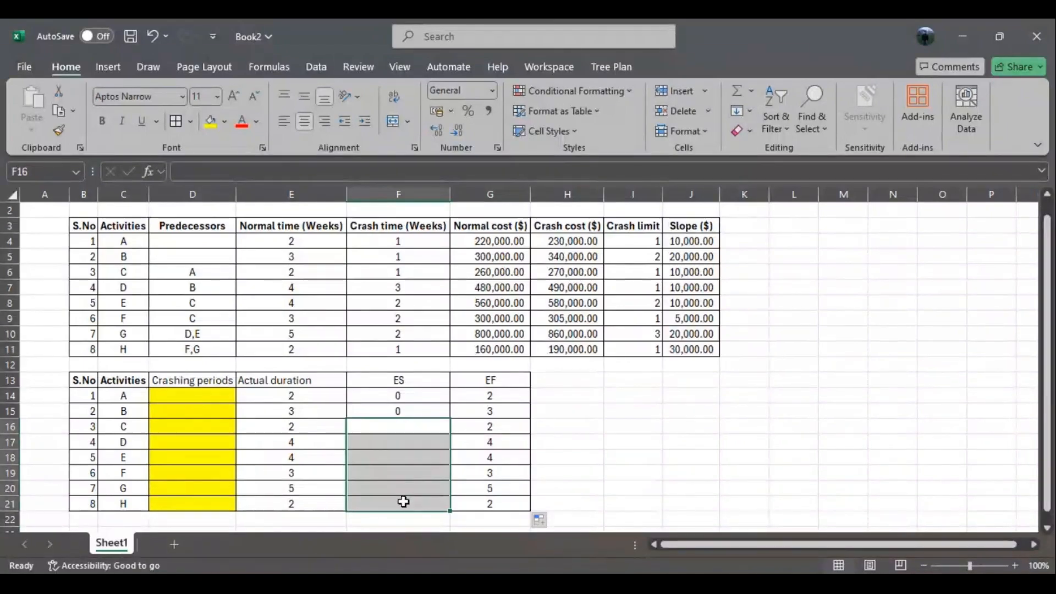
pyautogui.moveTo(398, 424); pyautogui.dragTo(396, 500)
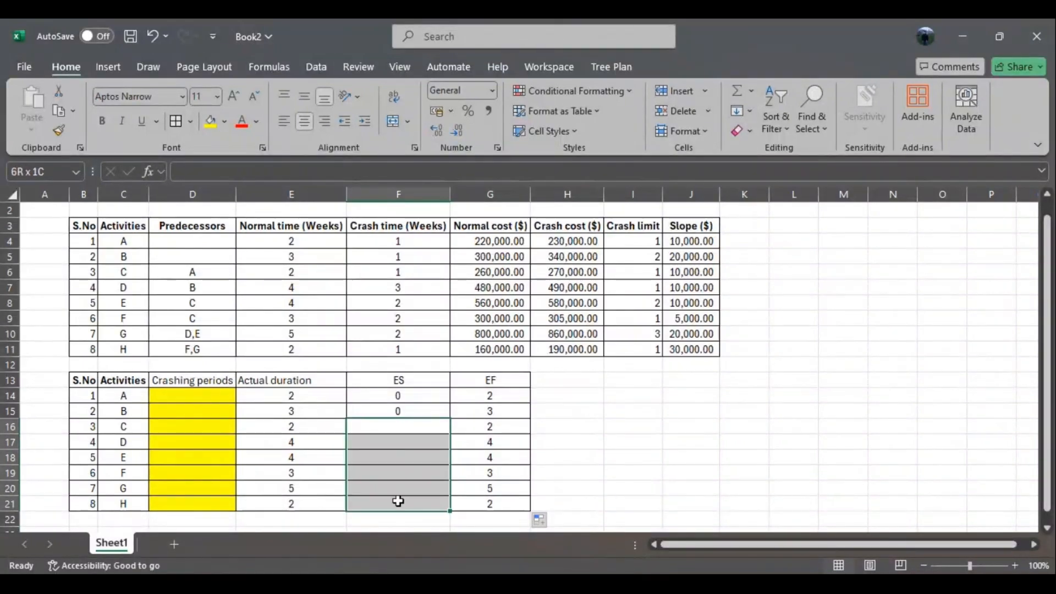
pyautogui.click(201, 276)
pyautogui.moveTo(200, 275); pyautogui.dragTo(201, 348)
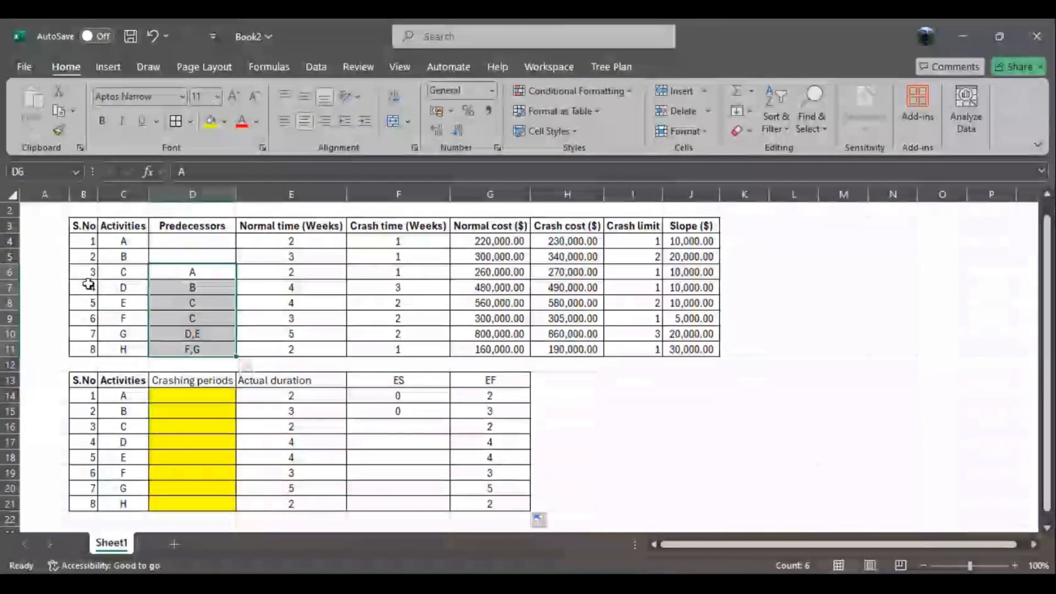
pyautogui.click(128, 271)
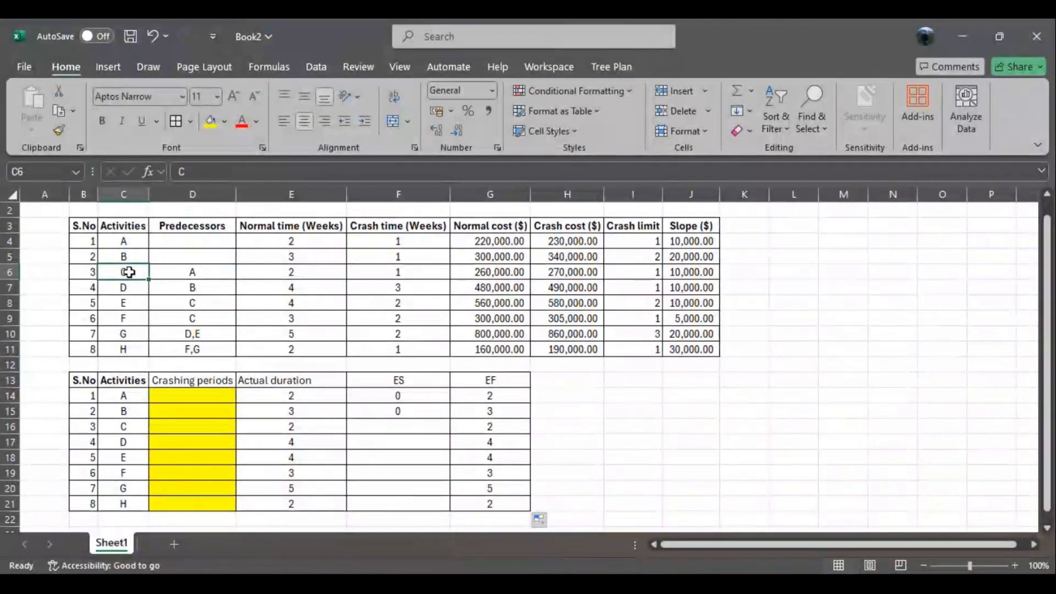
pyautogui.click(172, 274)
pyautogui.click(132, 286)
pyautogui.click(179, 288)
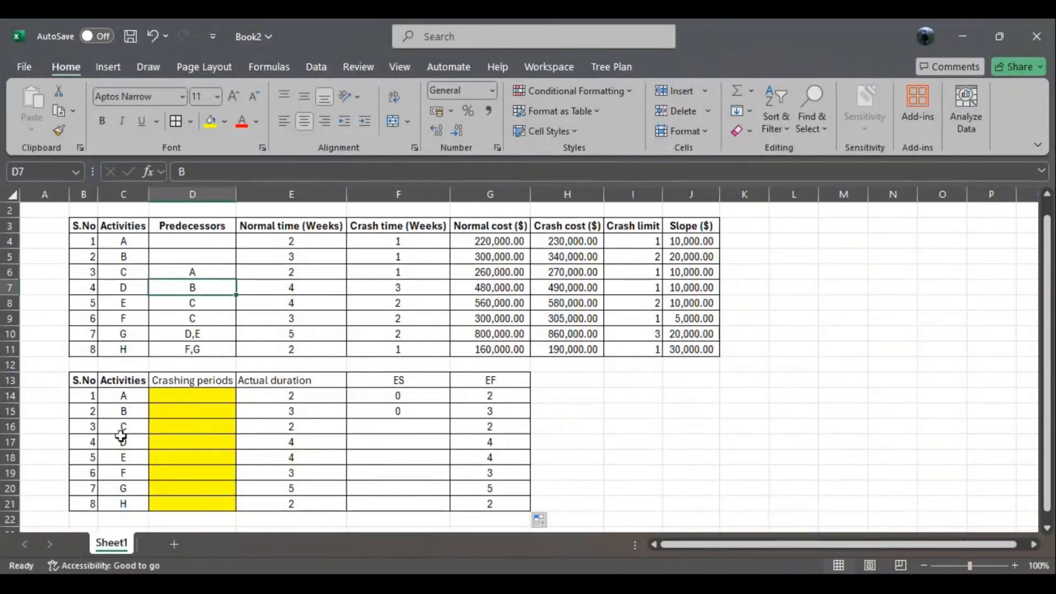
pyautogui.click(118, 429)
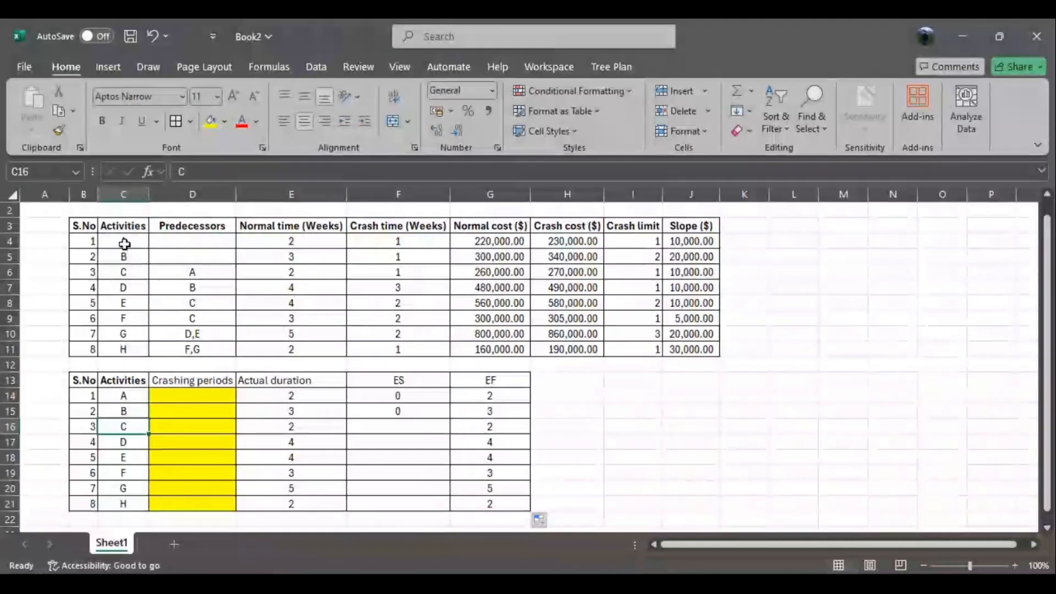
pyautogui.click(143, 256)
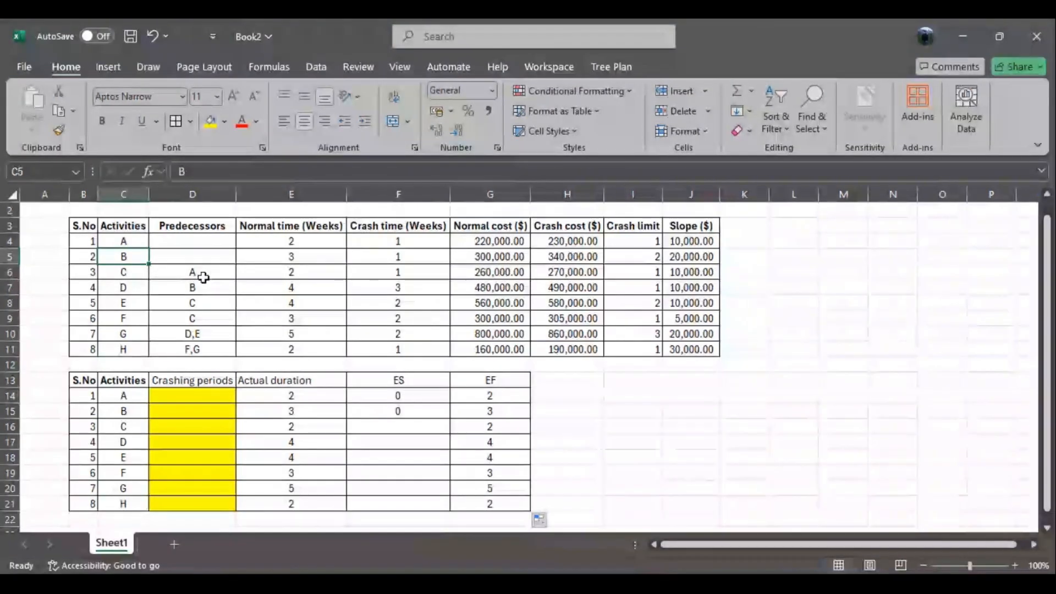
# - Set activity C's ES in F16 to activity A's EF with =G14
pyautogui.click(402, 424)
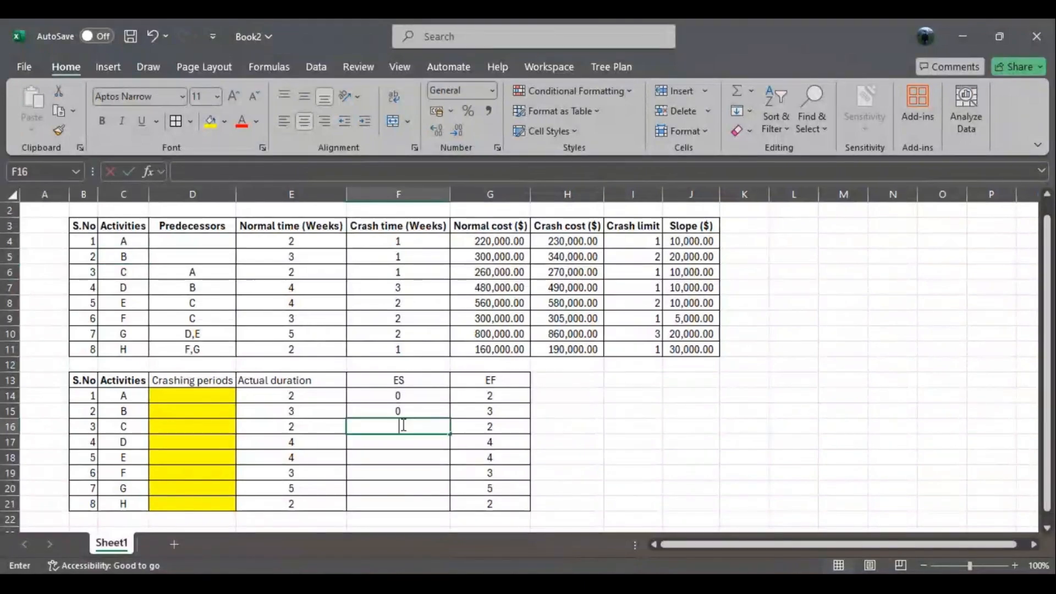
pyautogui.write('=')
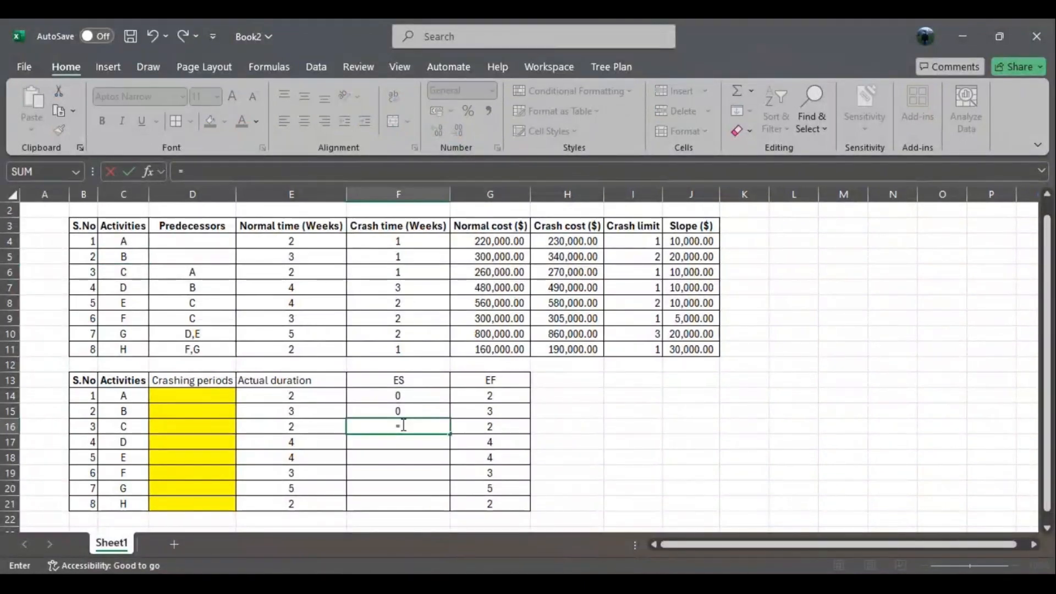
pyautogui.click(488, 396)
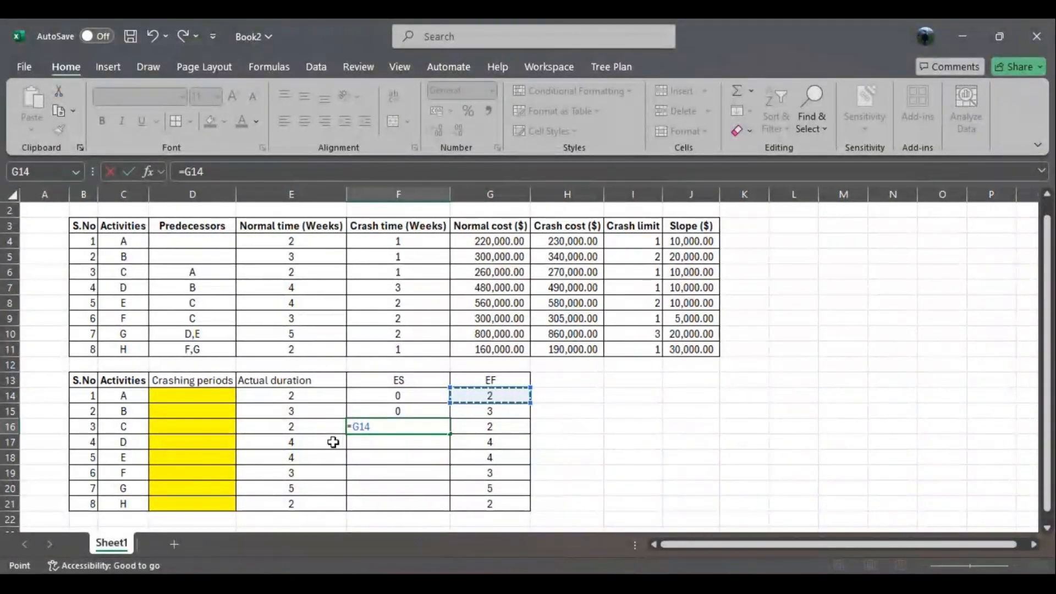
pyautogui.press('Return')
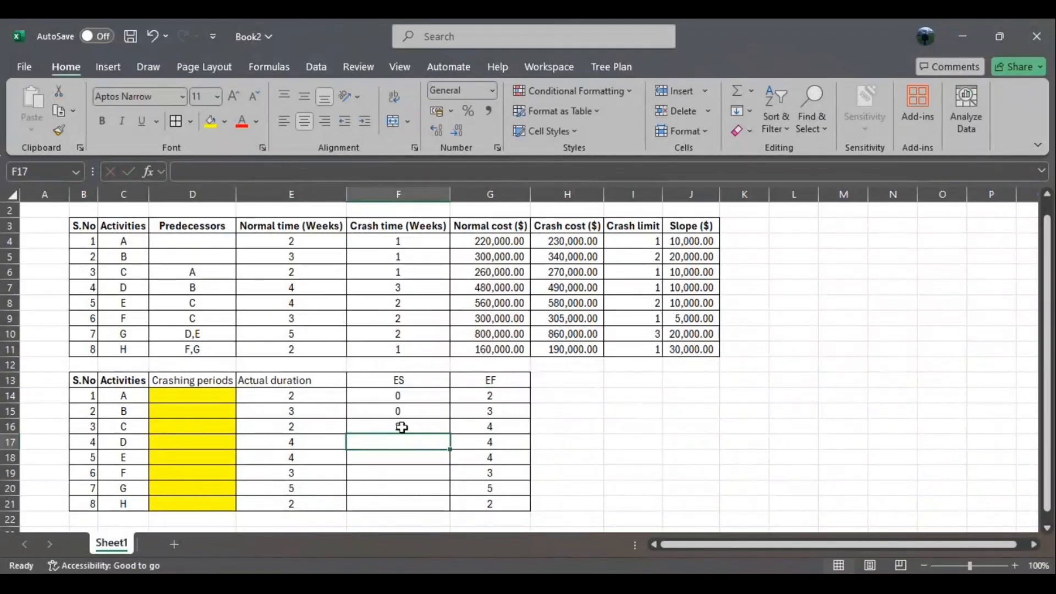
pyautogui.doubleClick(401, 443)
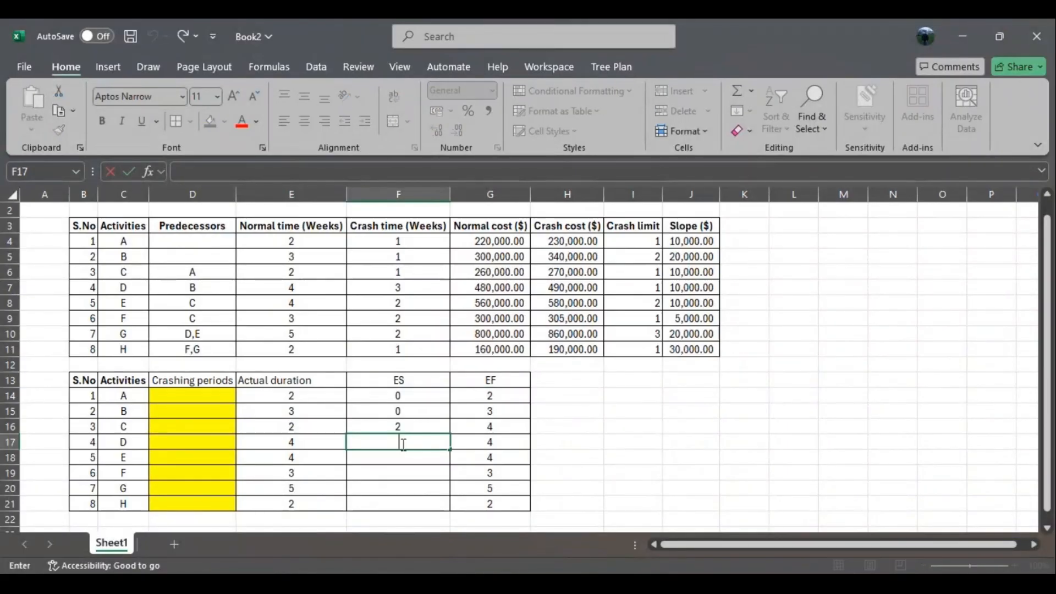
pyautogui.write('2')
pyautogui.click(633, 442)
pyautogui.doubleClick(427, 443)
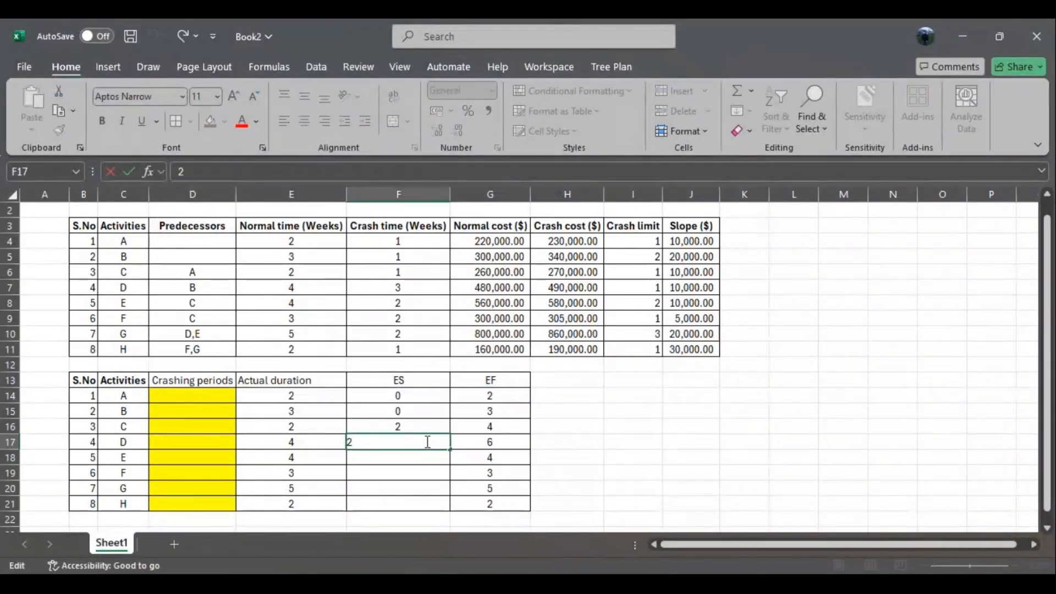
pyautogui.press('BackSpace')
pyautogui.click(669, 438)
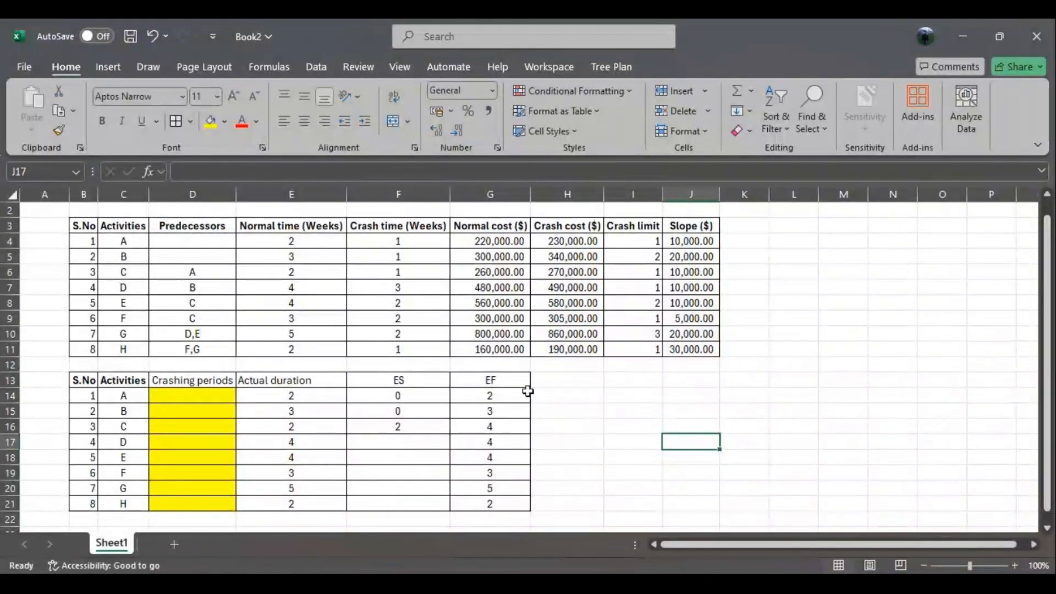
# - Set activity D's ES in F17 to activity B's EF with =G15
pyautogui.click(414, 441)
pyautogui.write('=')
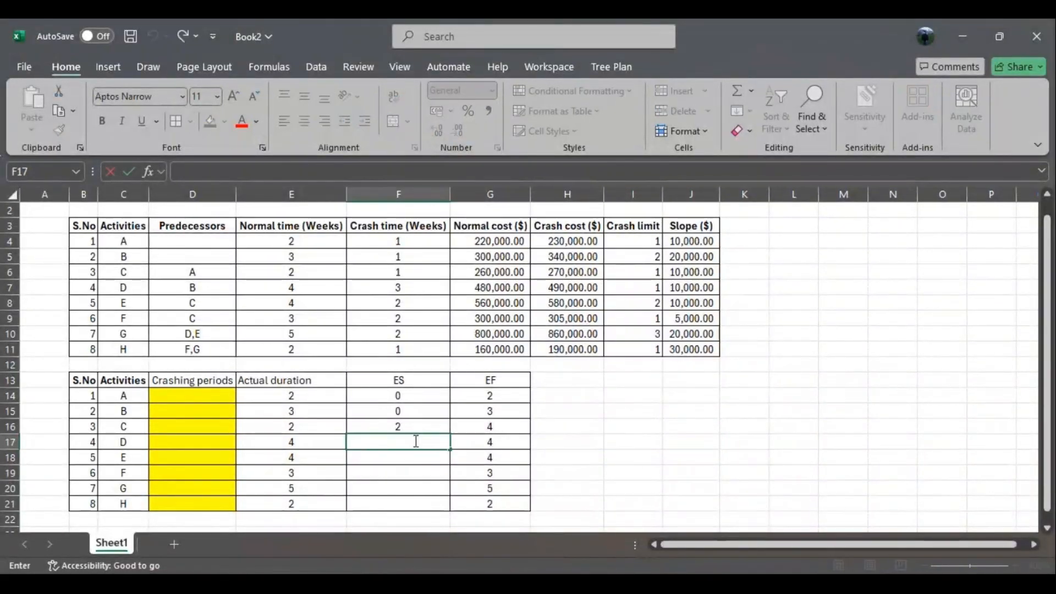
pyautogui.click(490, 413)
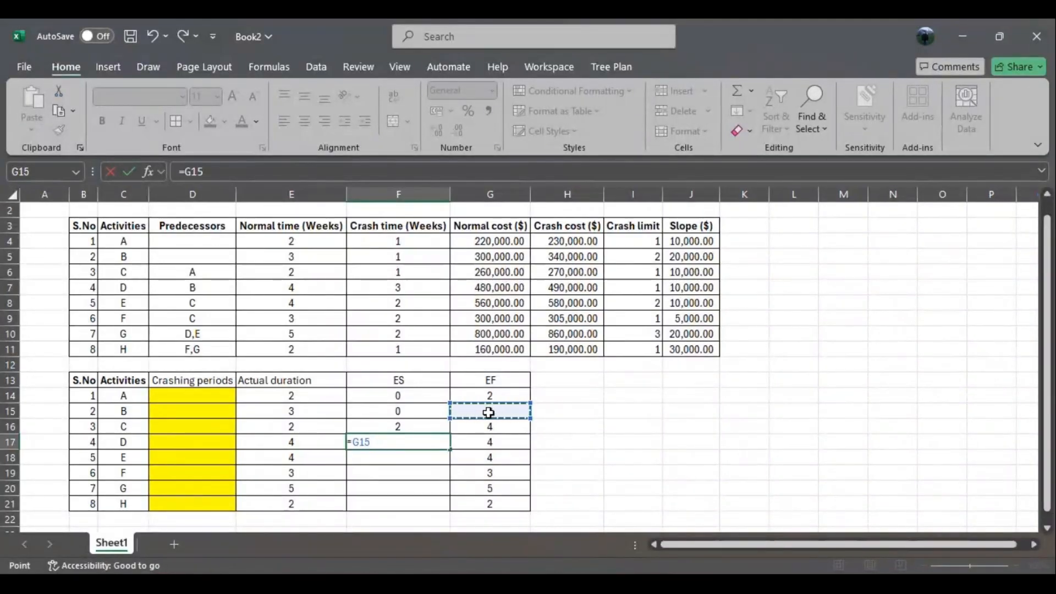
pyautogui.press('Return')
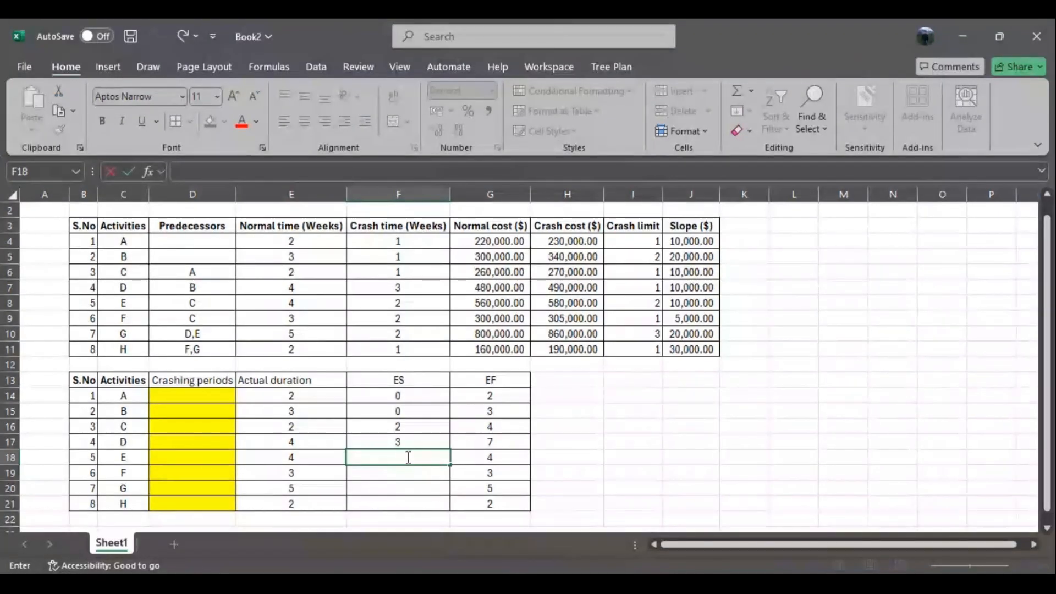
# - Set the ES of activities E and F in F18 and F19 to activity C's EF with =G16
pyautogui.write('=')
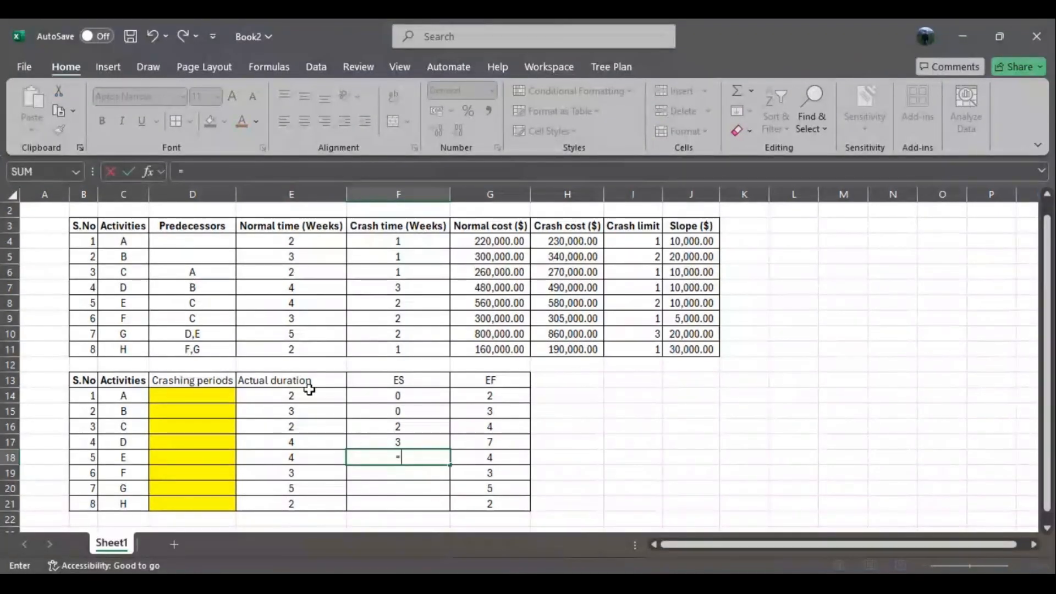
pyautogui.click(497, 426)
pyautogui.press('Return')
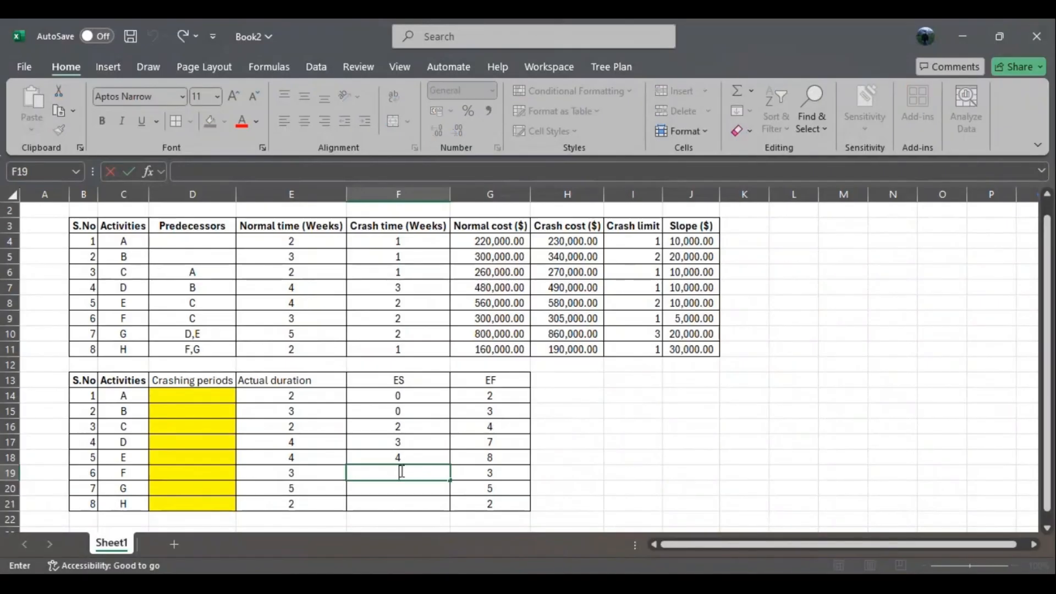
pyautogui.write('=')
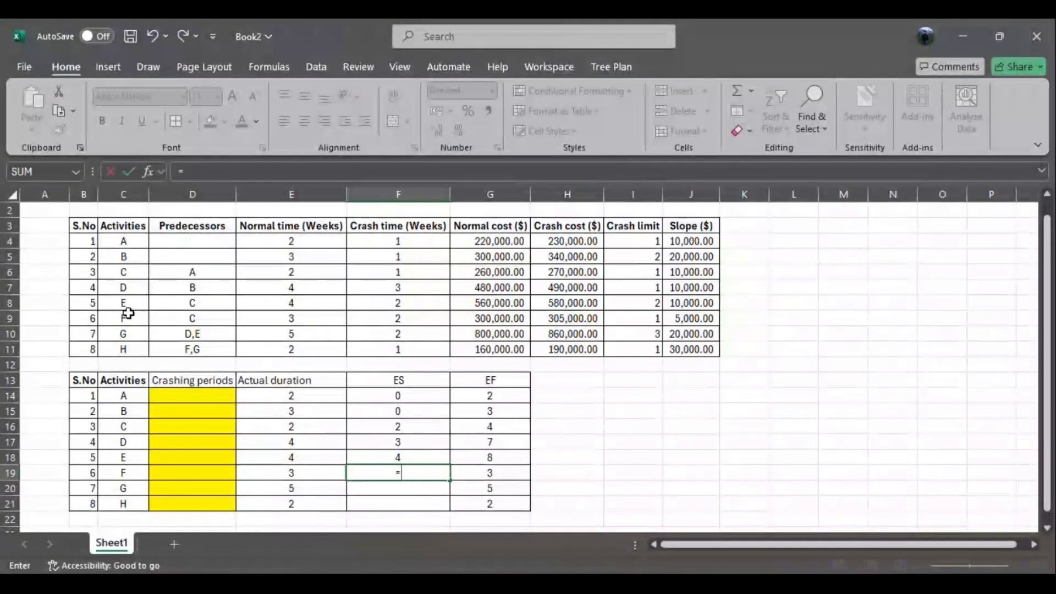
pyautogui.click(499, 427)
pyautogui.press('Return')
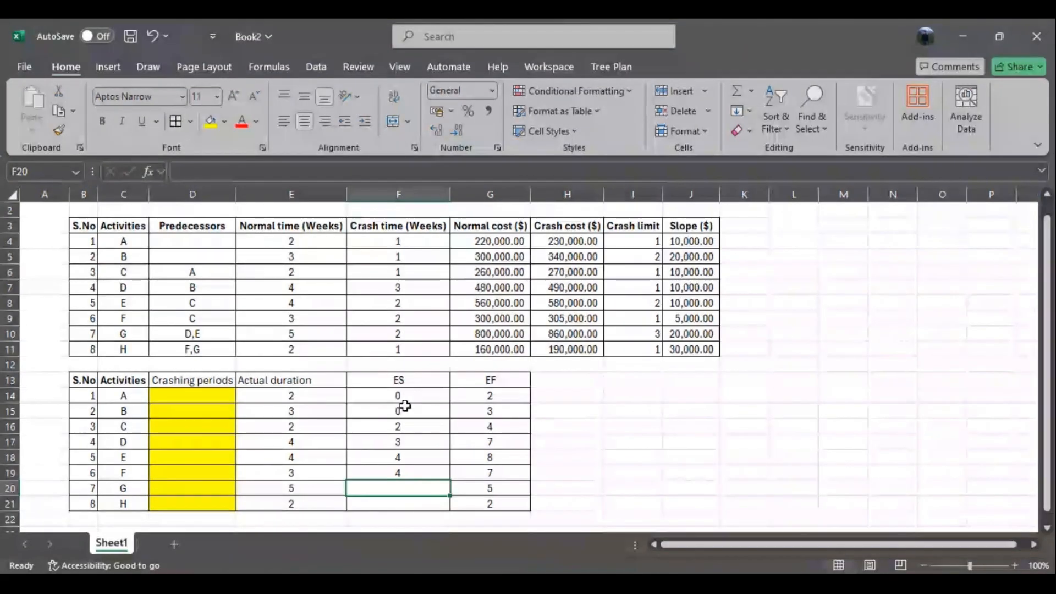
# - Check the ES formulas of activities F, E and C in F19, F18 and F16 against their predecessors
pyautogui.click(407, 473)
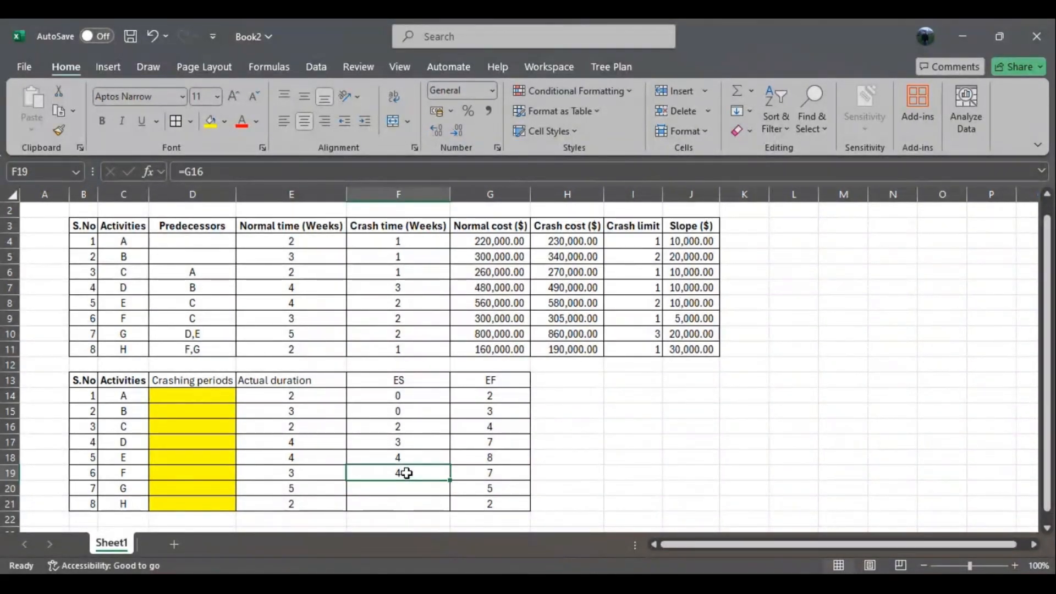
pyautogui.doubleClick(406, 473)
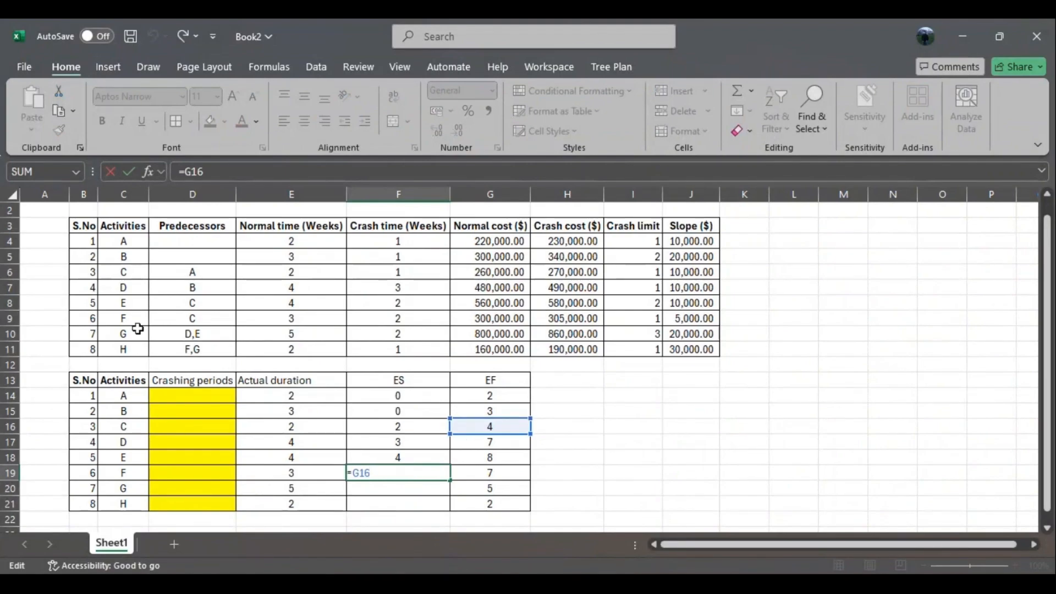
pyautogui.click(392, 456)
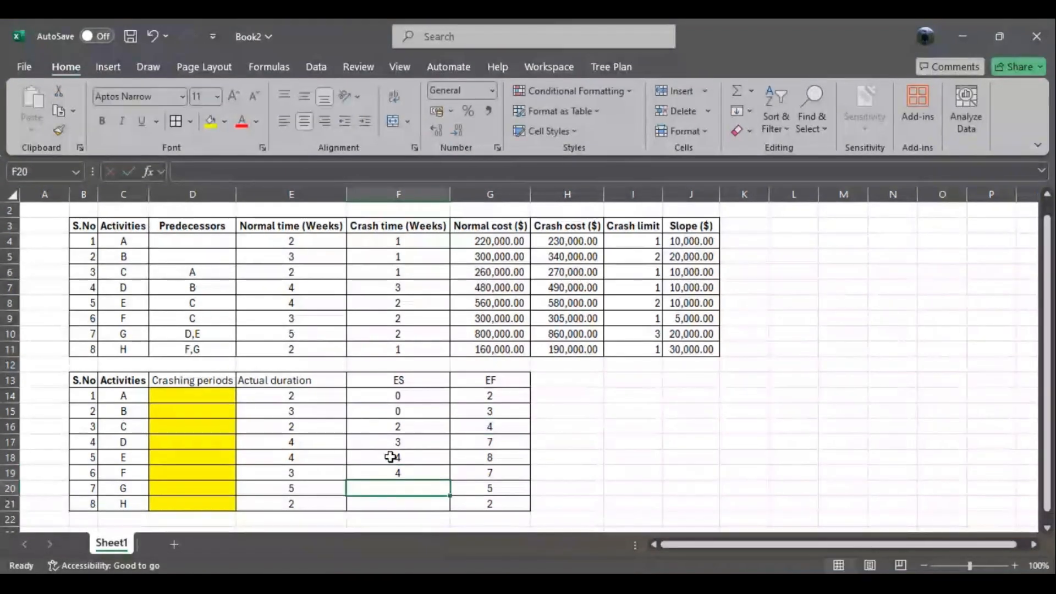
pyautogui.doubleClick(393, 456)
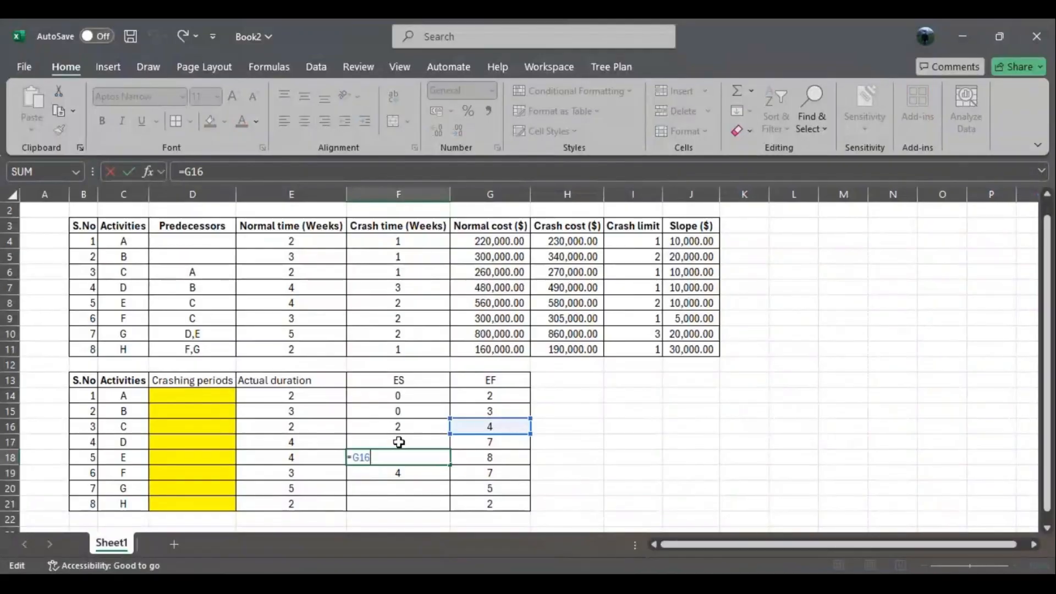
pyautogui.press('Return')
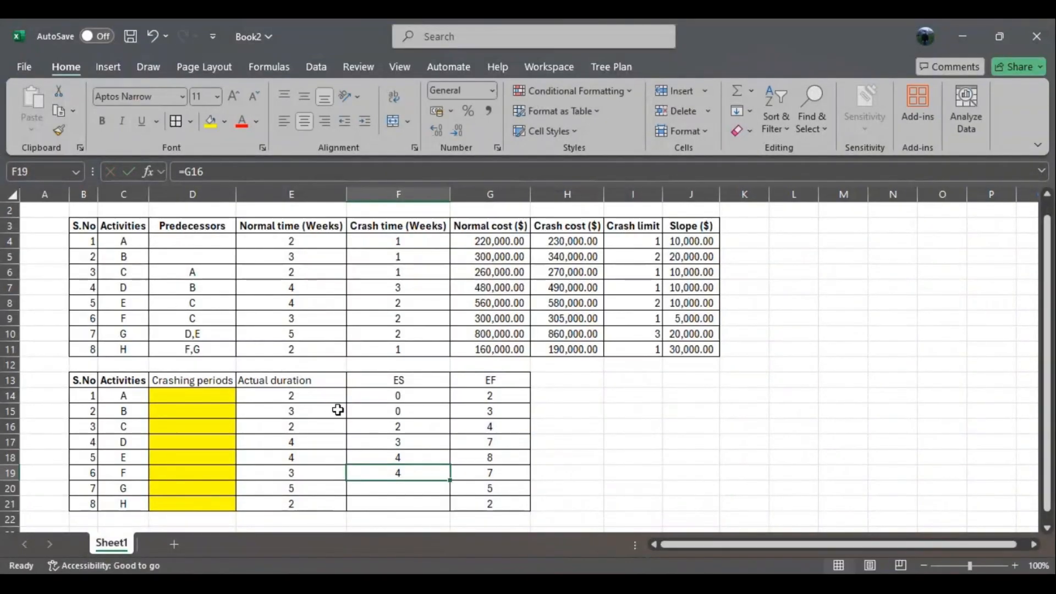
pyautogui.click(405, 427)
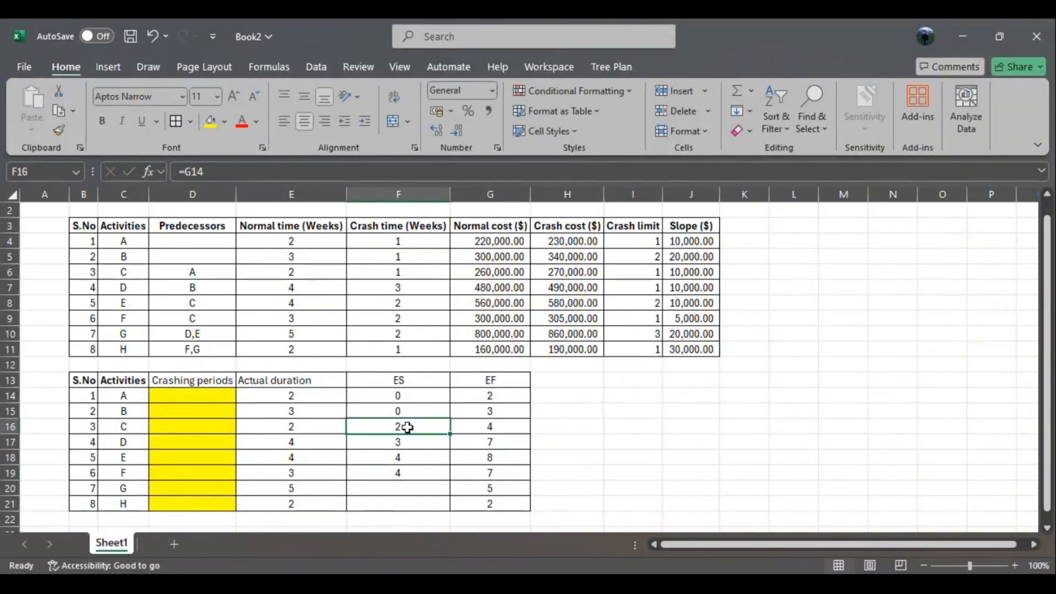
pyautogui.doubleClick(406, 427)
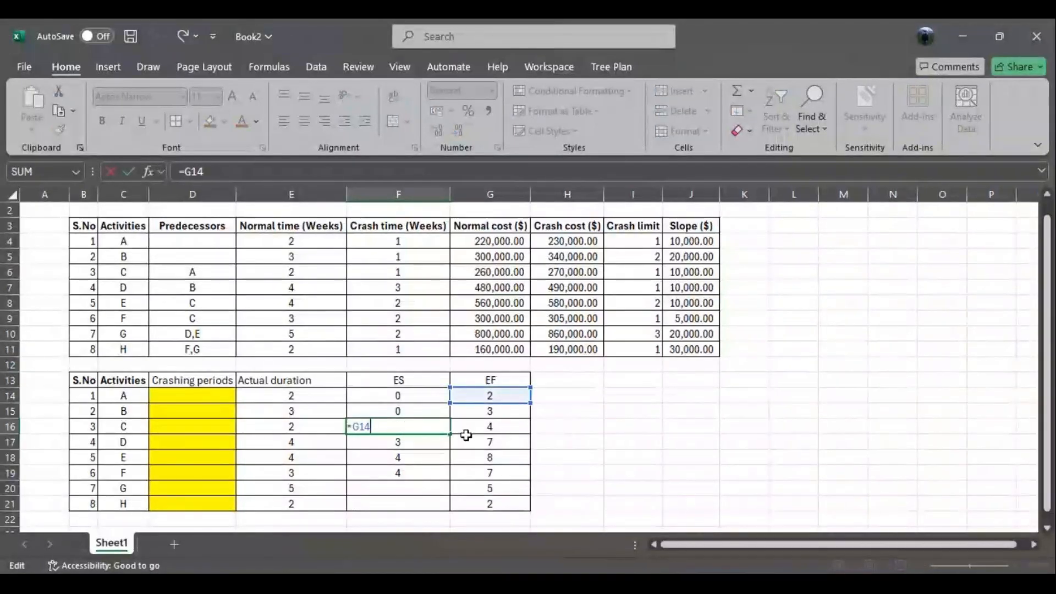
pyautogui.press('Return')
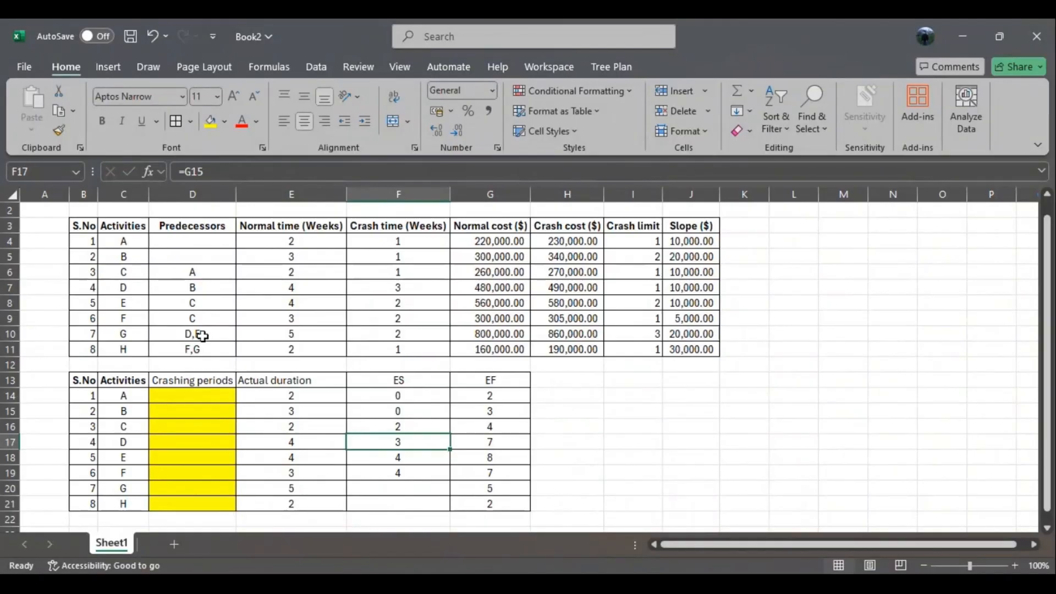
# - Set activity G's ES in F20 to the larger EF of activities D and E with =MAX(G17:G18)
pyautogui.click(400, 489)
pyautogui.write('=')
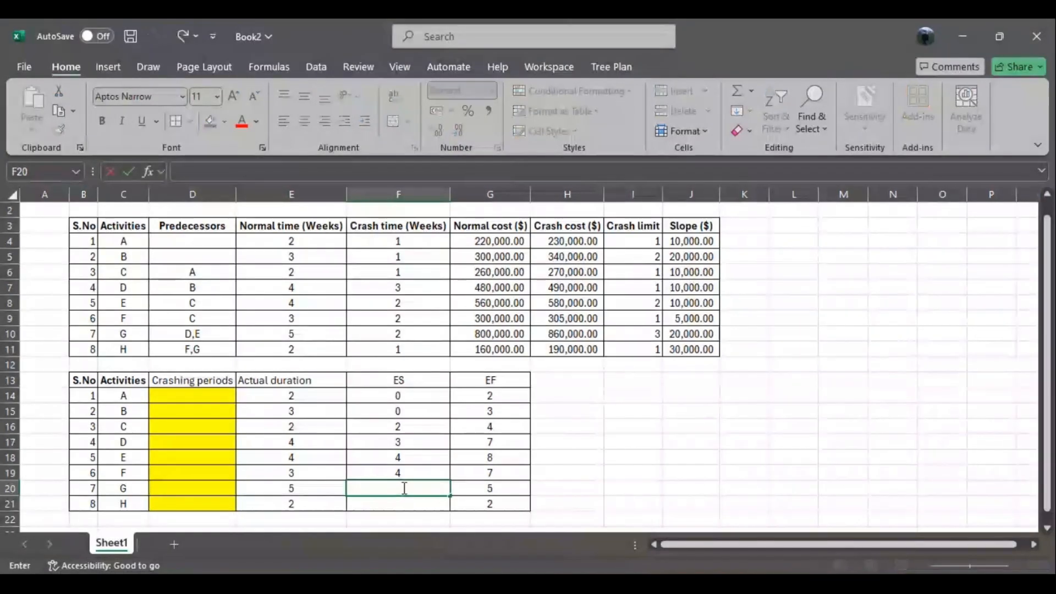
pyautogui.write('max(')
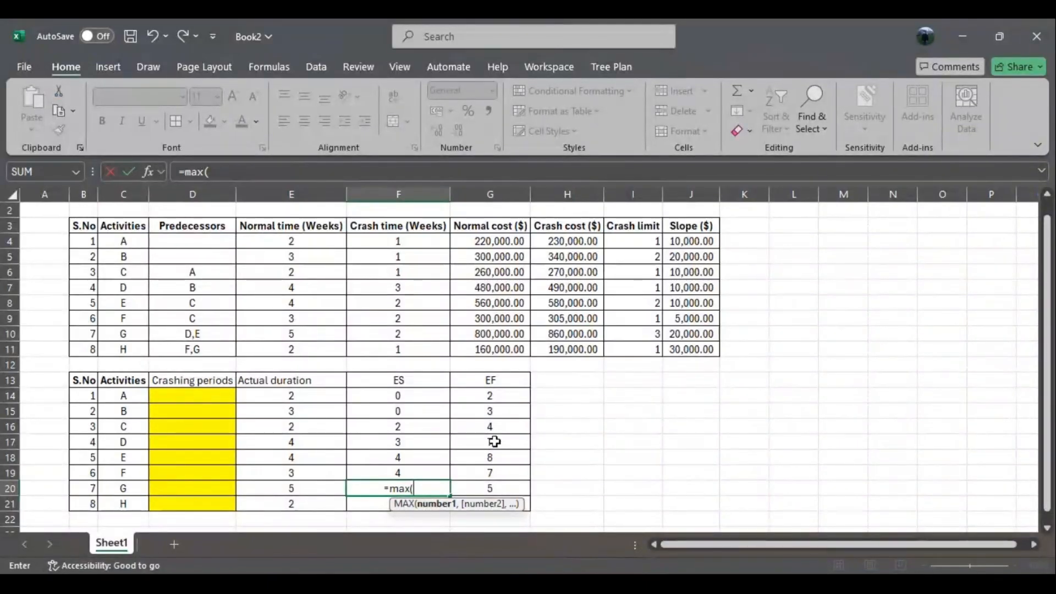
pyautogui.moveTo(494, 442); pyautogui.dragTo(495, 460)
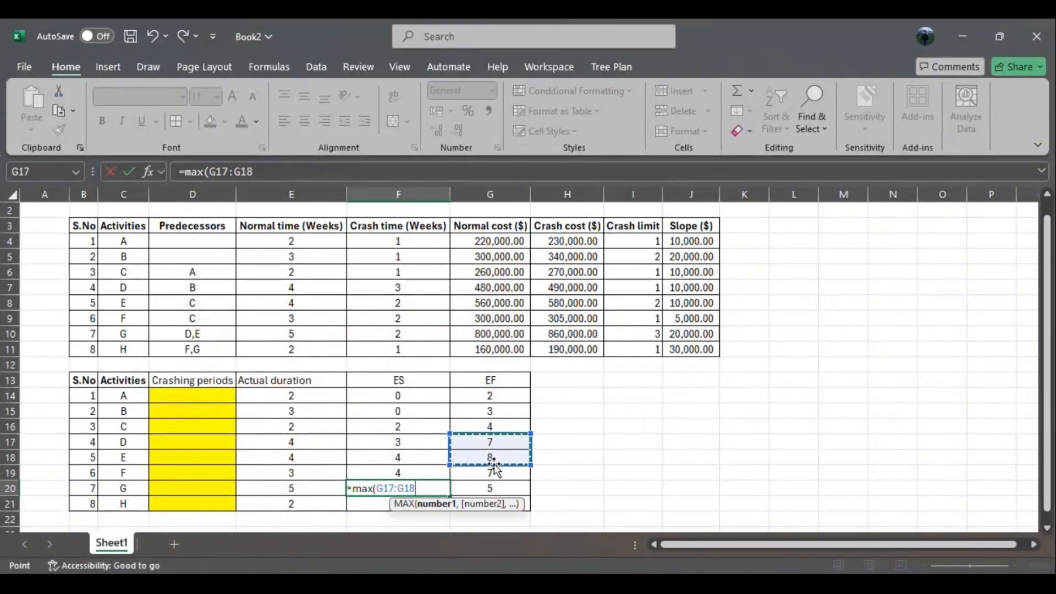
pyautogui.write(')')
pyautogui.press('Return')
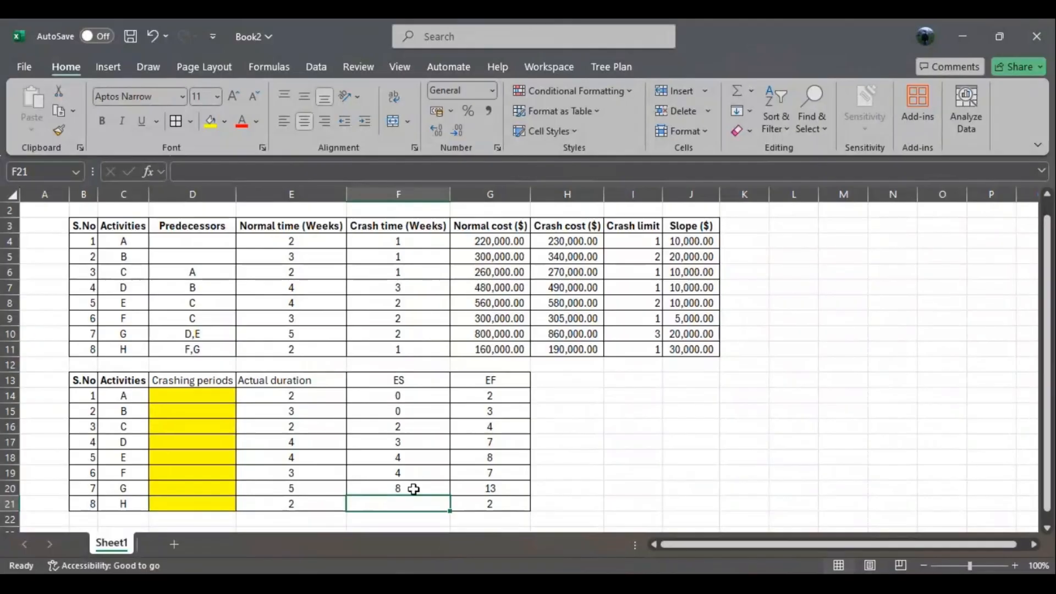
# - Set activity H's ES in F21 to the larger EF of activities F and G with =MAX(G19:G20)
pyautogui.write('=')
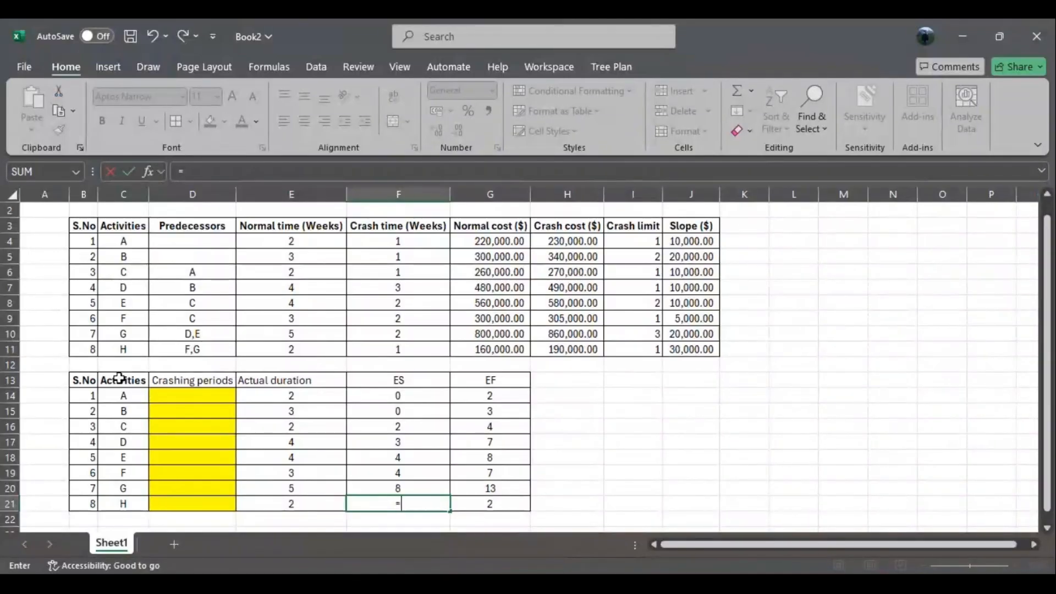
pyautogui.write('max(')
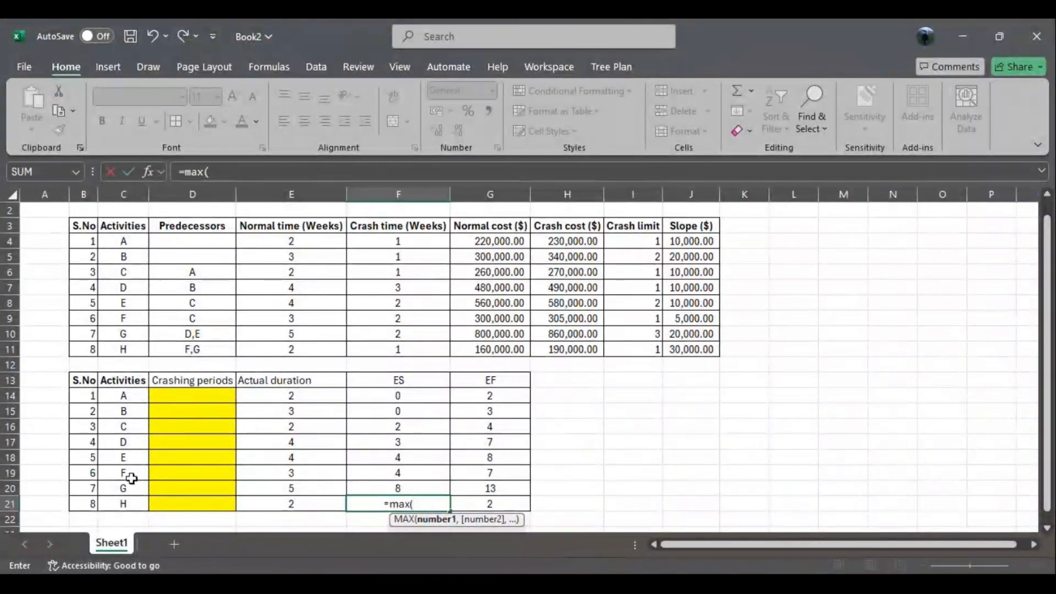
pyautogui.moveTo(502, 478); pyautogui.dragTo(506, 489)
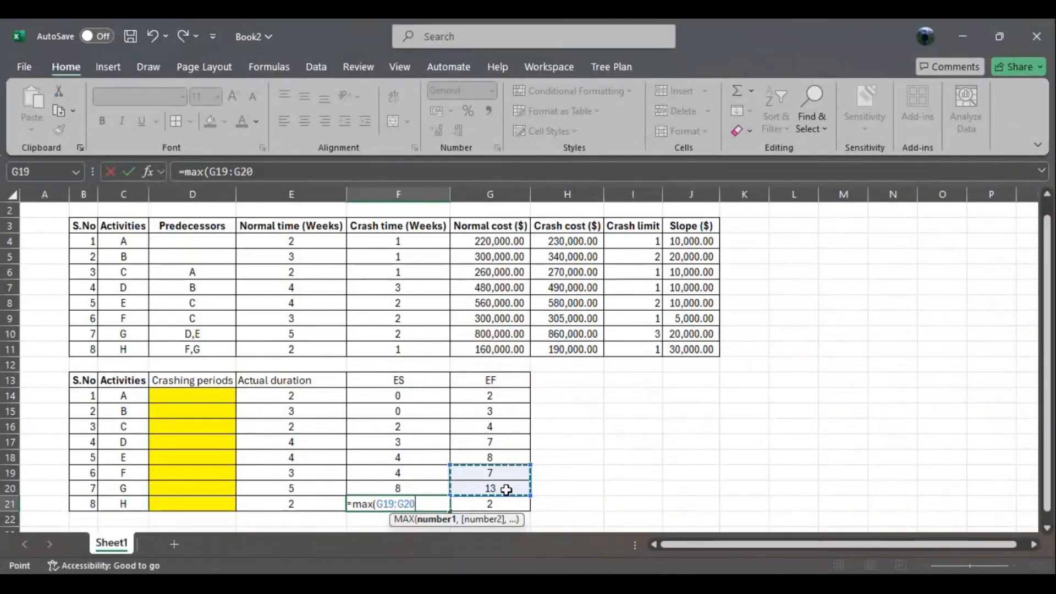
pyautogui.press('Return')
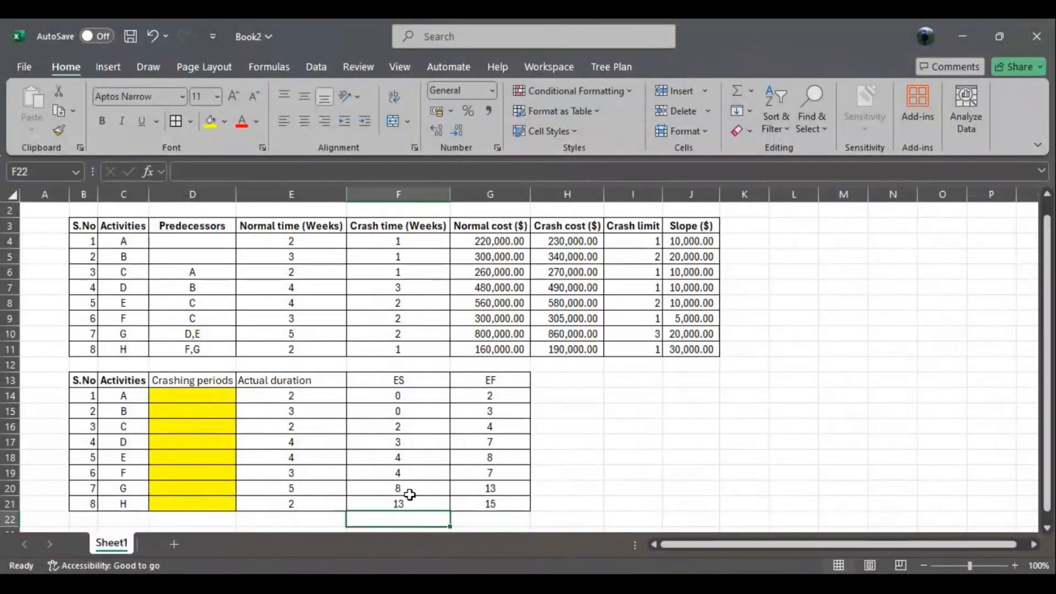
# - Make activity H's EF in G21 bold with a yellow fill and label it "min project completion time" in H21
pyautogui.click(468, 504)
pyautogui.click(209, 122)
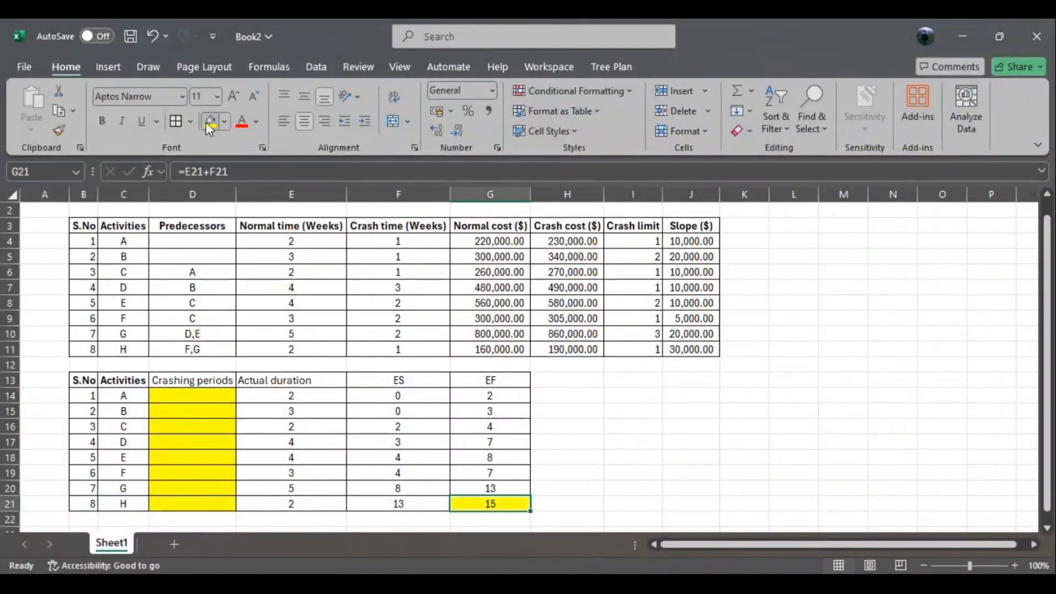
pyautogui.click(572, 504)
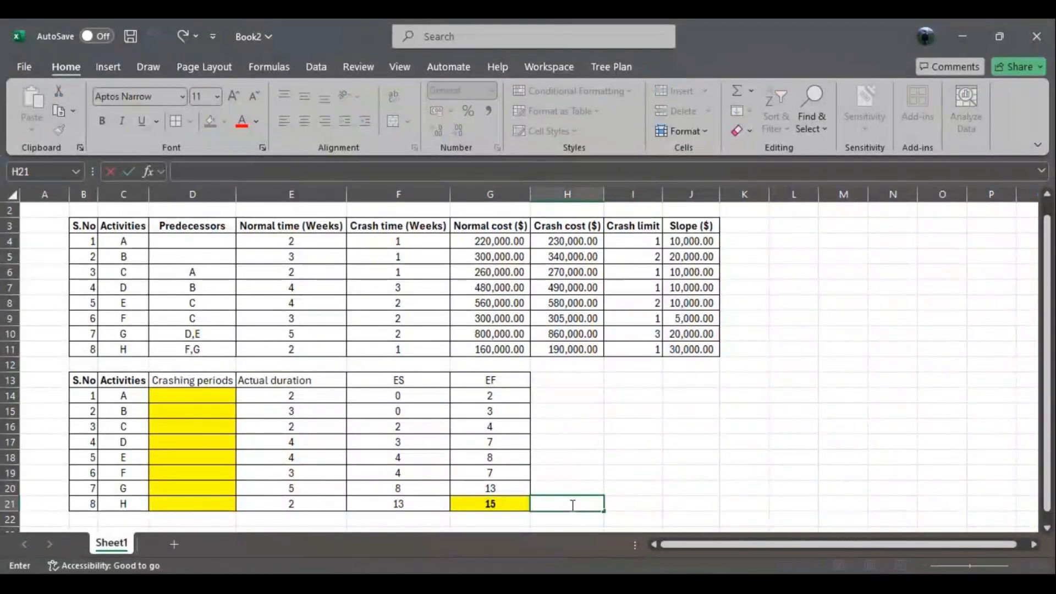
pyautogui.write('min project c')
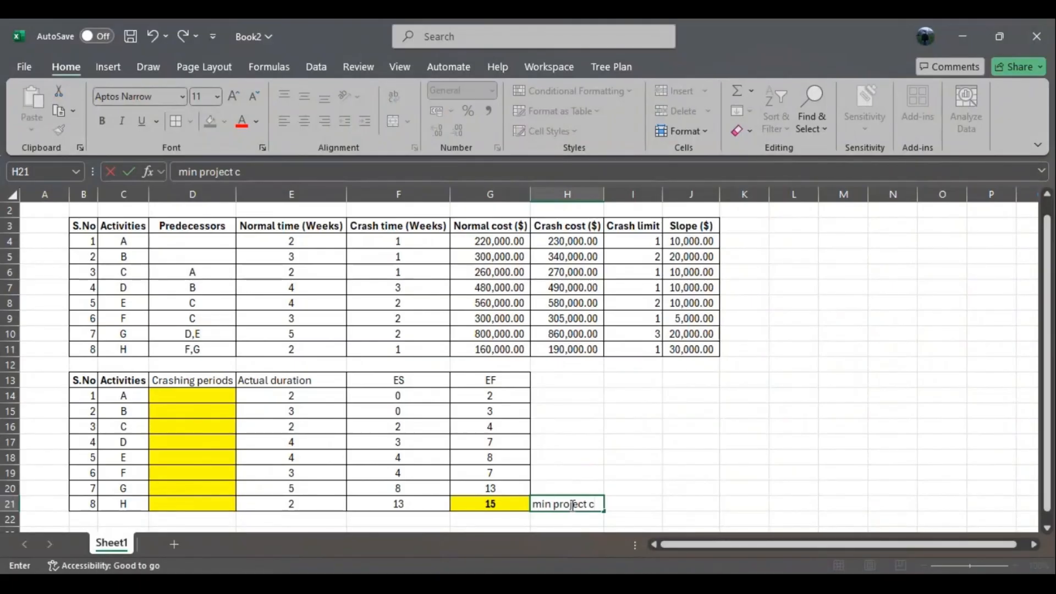
pyautogui.write('ompletion time')
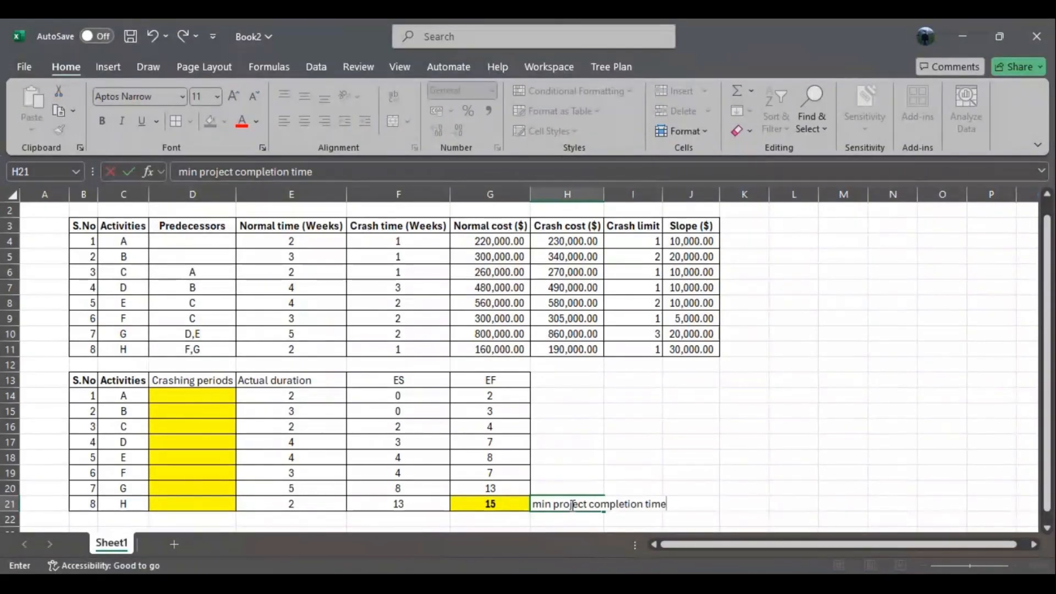
pyautogui.click(861, 432)
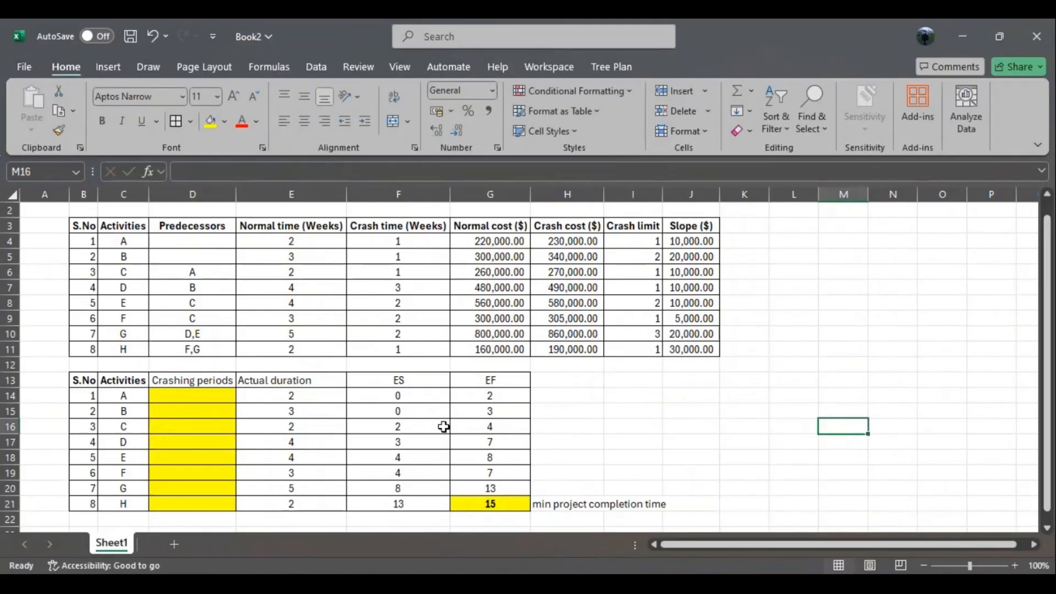